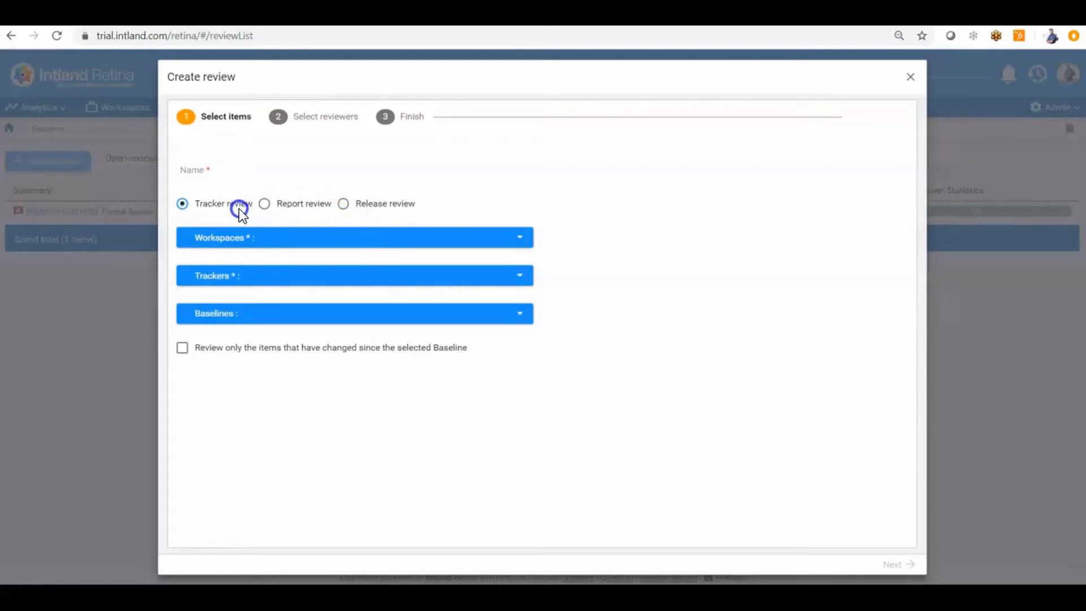
# Set the review's workspace to Retina - How to Videos
pyautogui.click(273, 240)
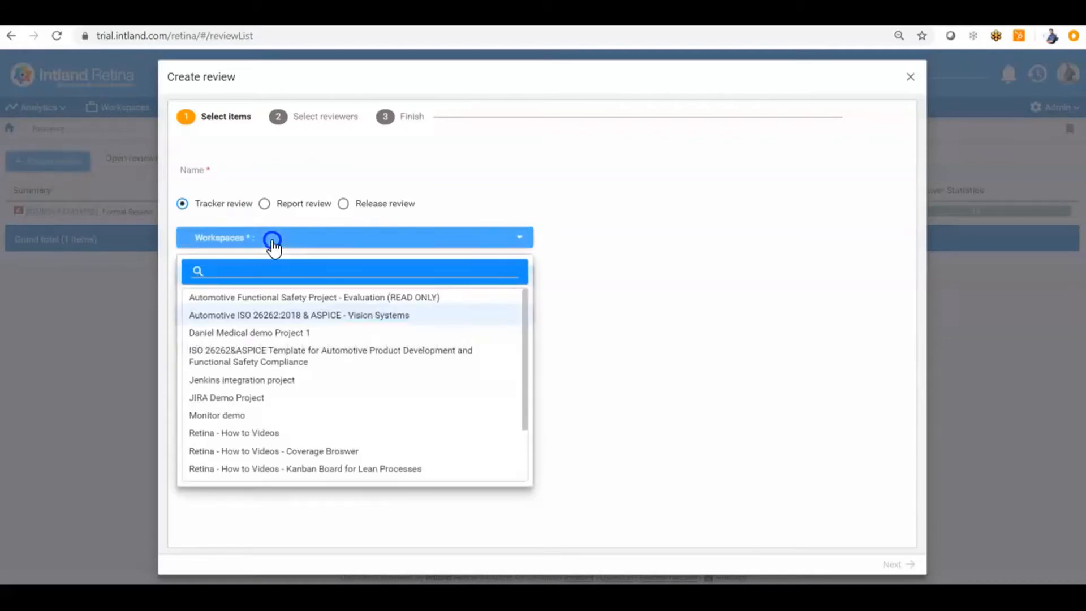
pyautogui.click(261, 433)
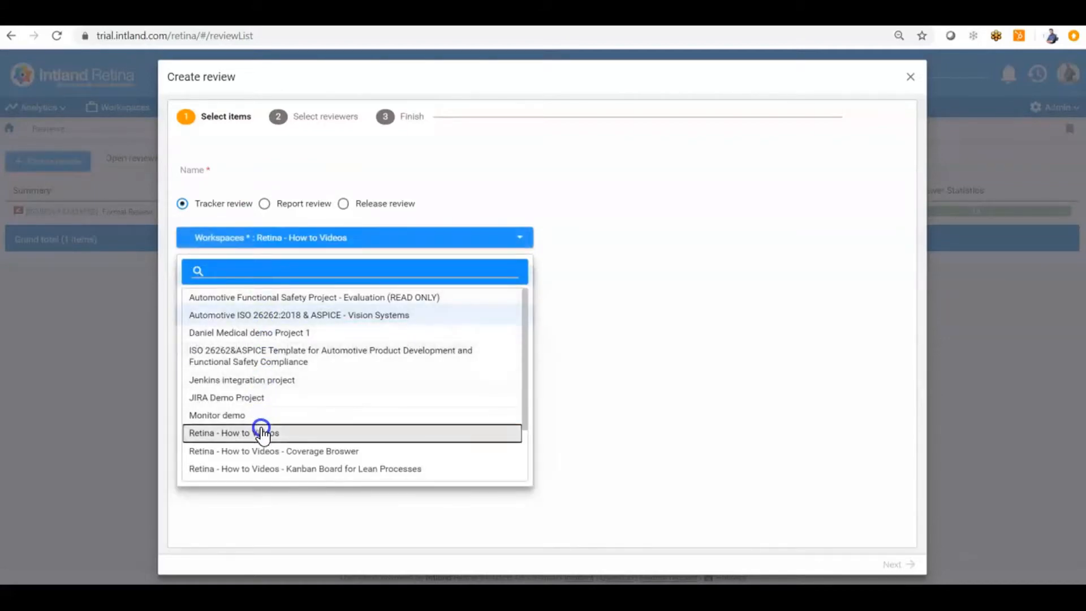
pyautogui.click(419, 242)
# Search 'use' and choose the User Requirement Specification tracker, covering 13 items
pyautogui.click(381, 277)
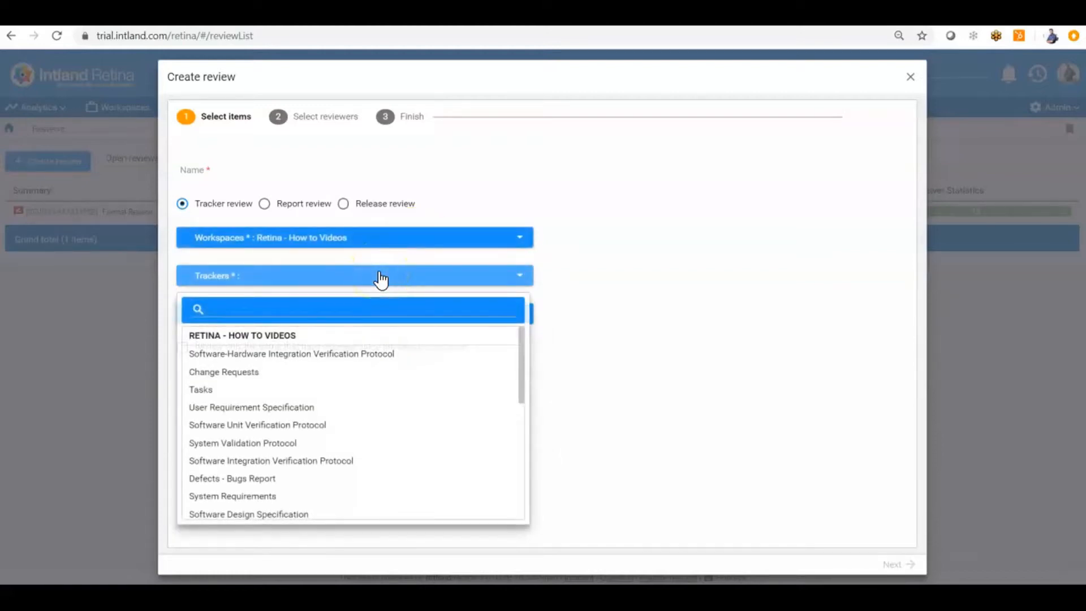
pyautogui.click(377, 245)
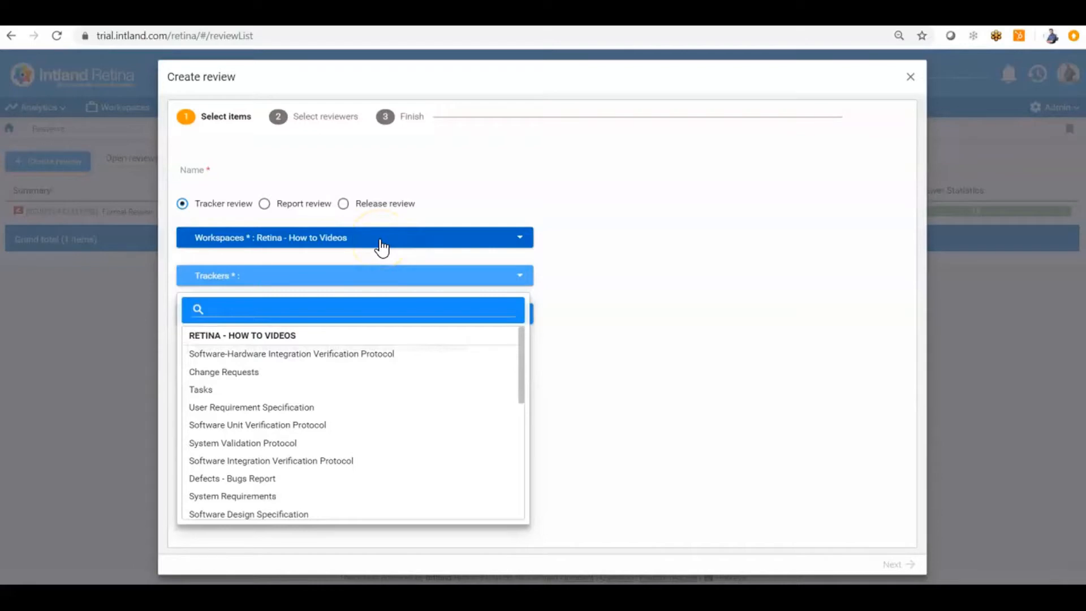
pyautogui.click(277, 294)
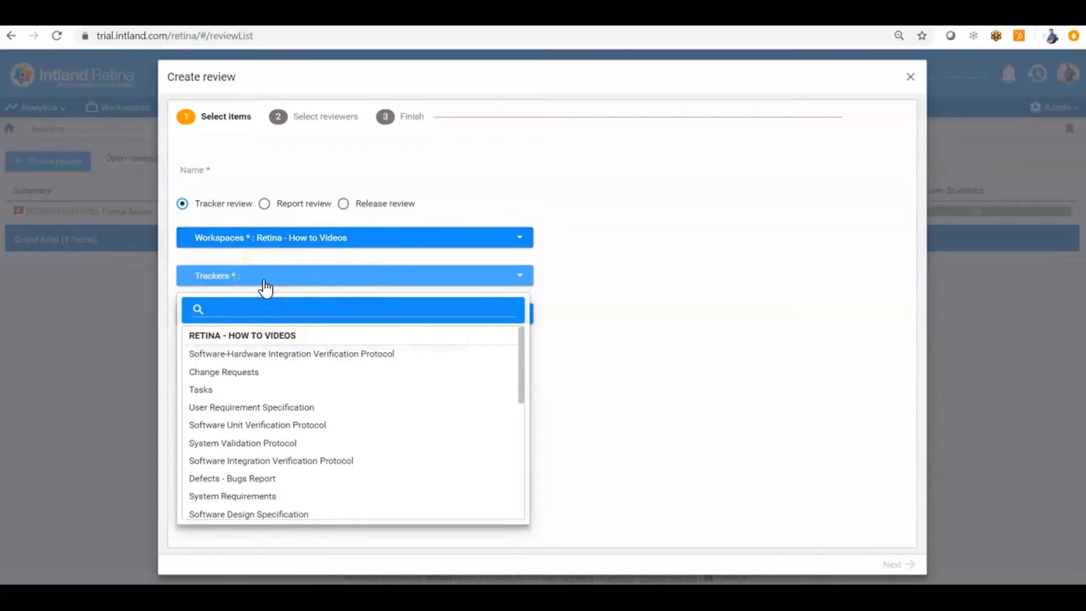
pyautogui.click(241, 309)
pyautogui.write('use')
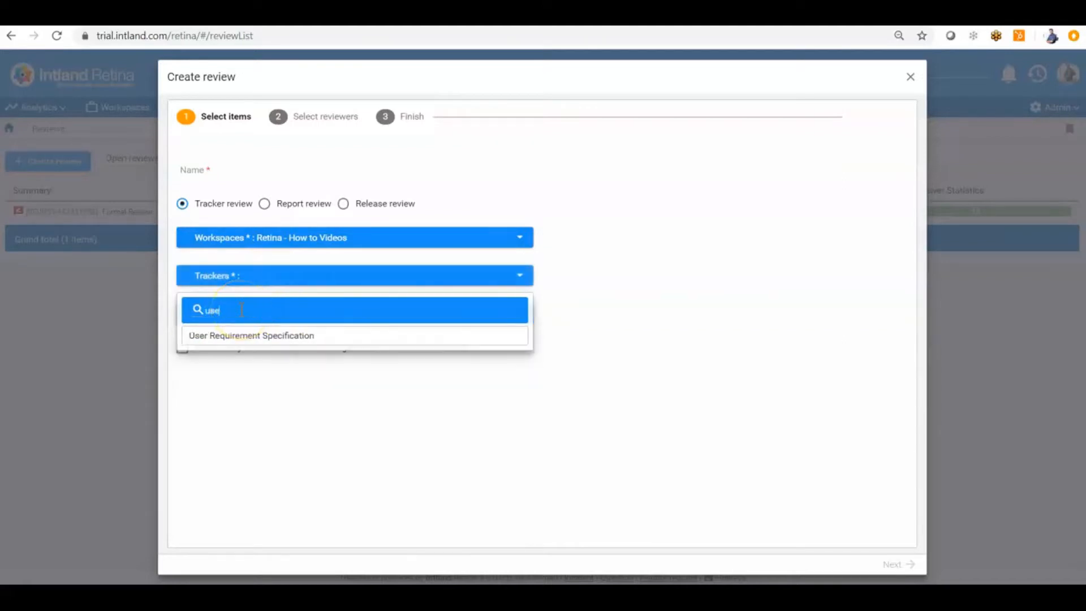
pyautogui.click(255, 339)
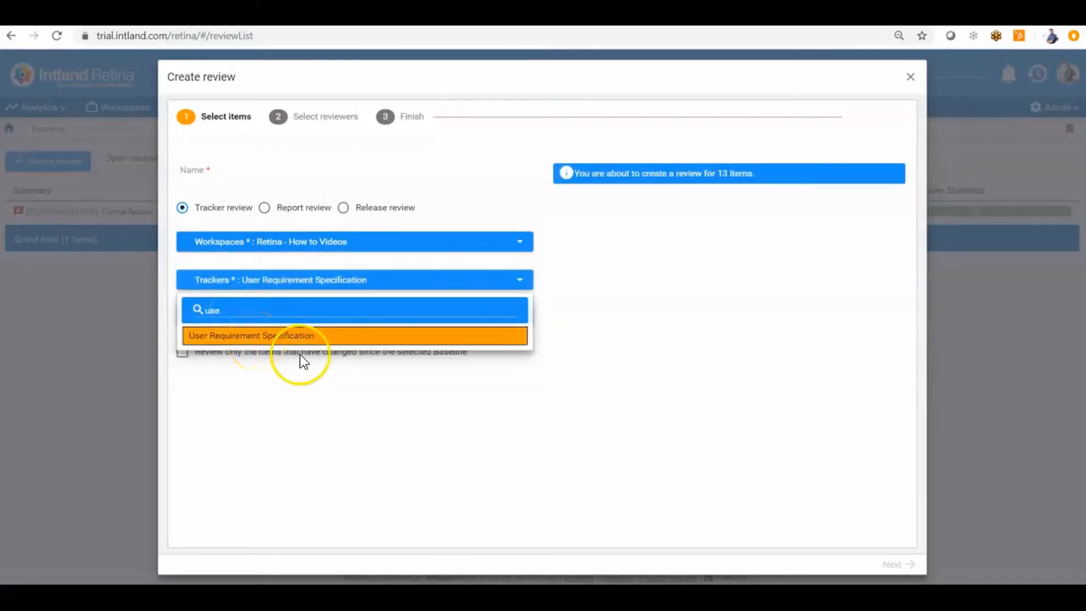
pyautogui.click(349, 281)
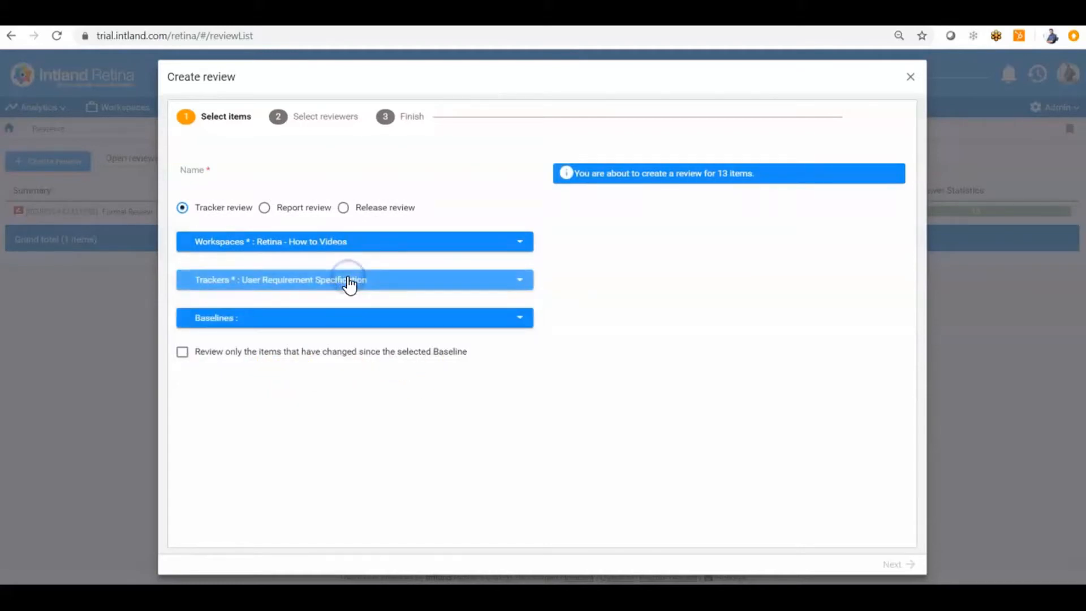
pyautogui.click(229, 175)
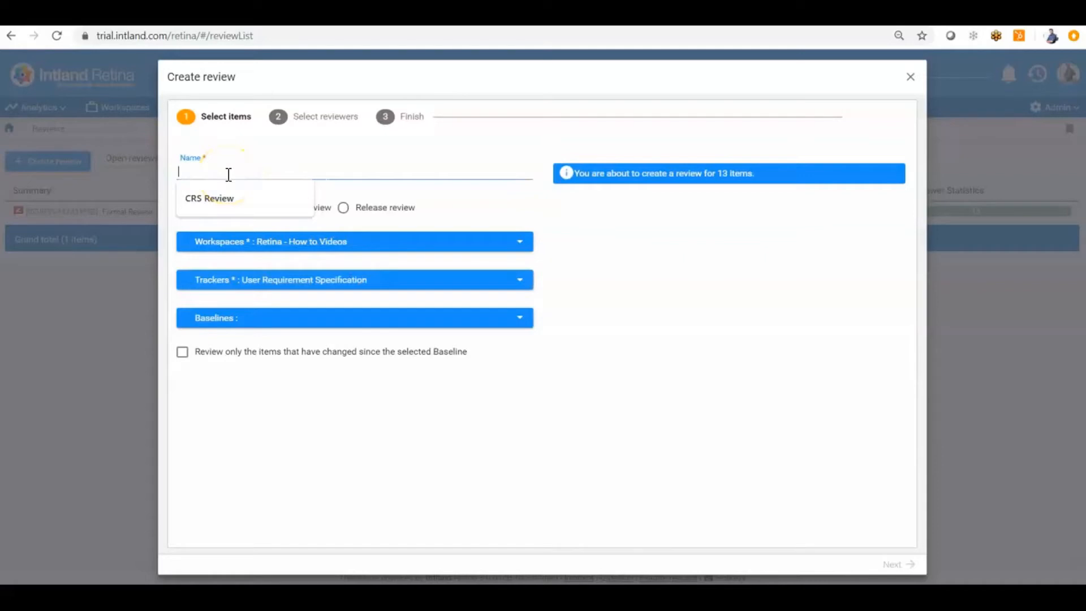
# Name the review 'Requirements Review', leave the baseline unset, and switch to Report review
pyautogui.write('Requir')
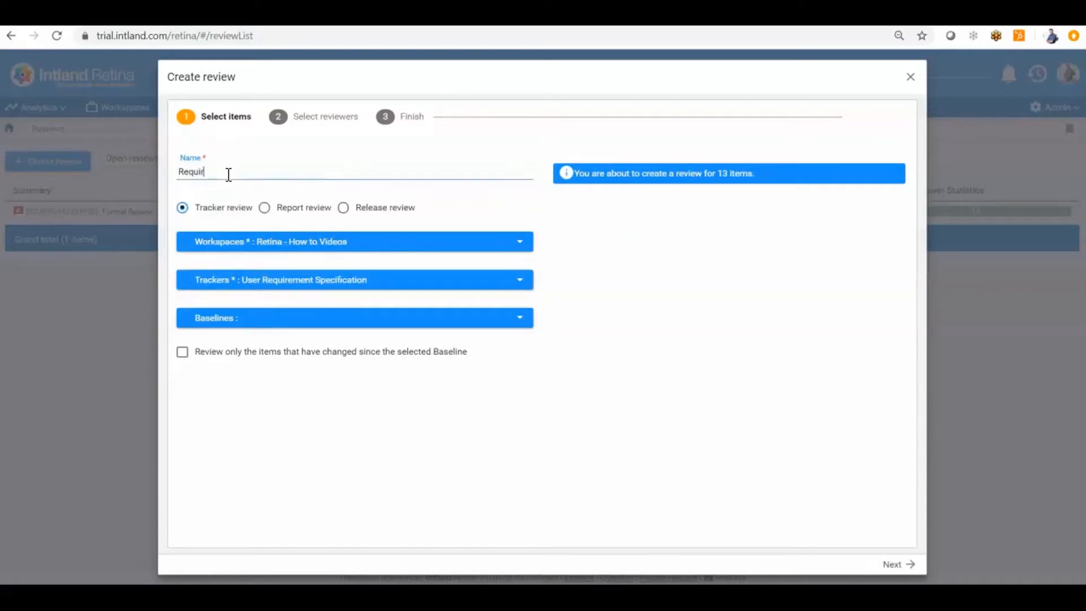
pyautogui.write('ements Review')
pyautogui.click(315, 327)
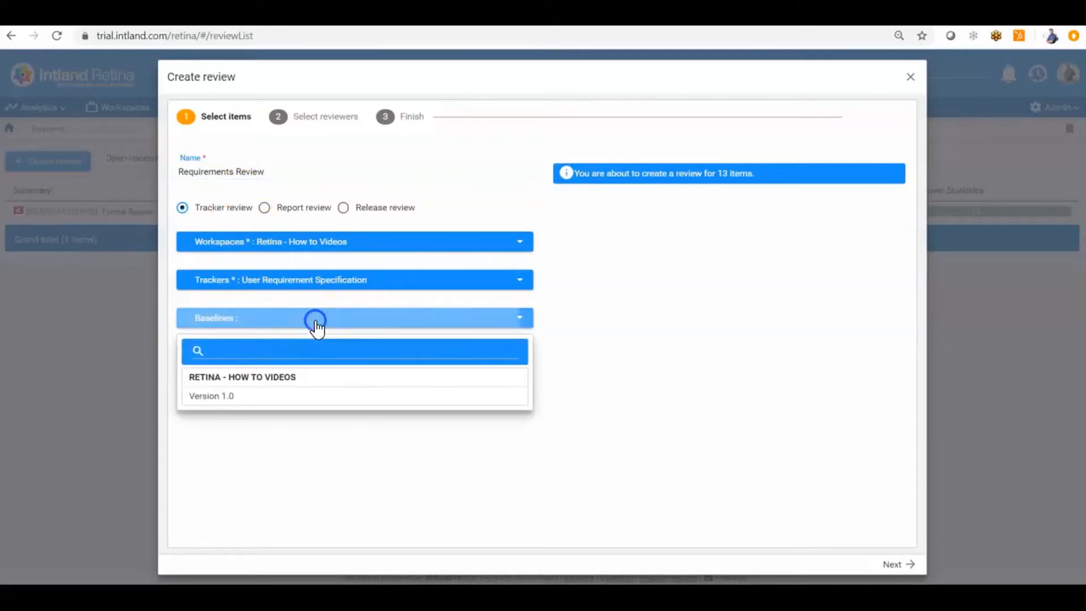
pyautogui.click(284, 394)
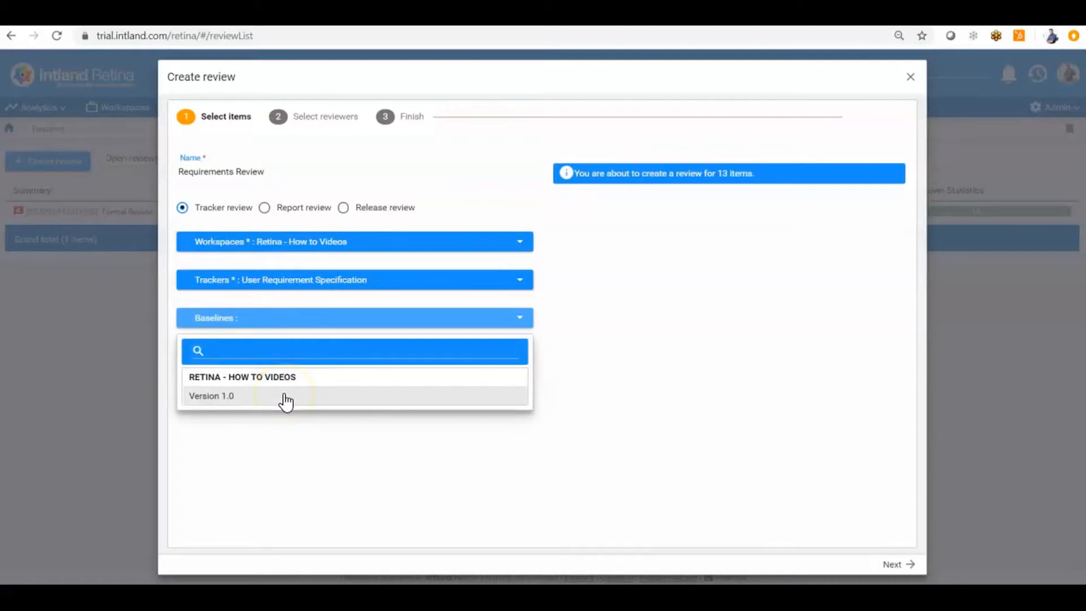
pyautogui.click(306, 432)
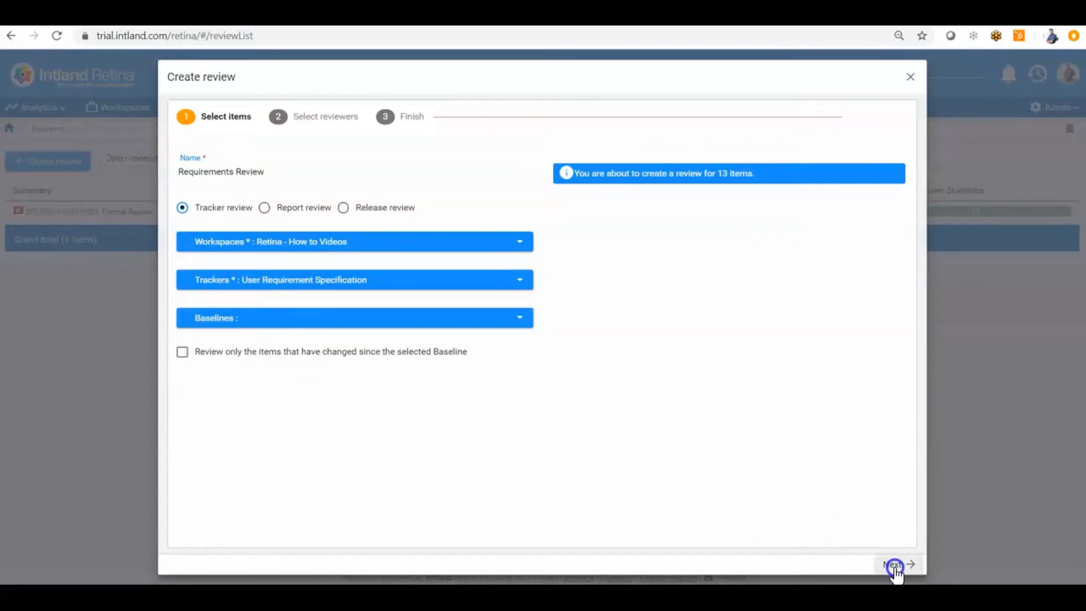
pyautogui.click(264, 211)
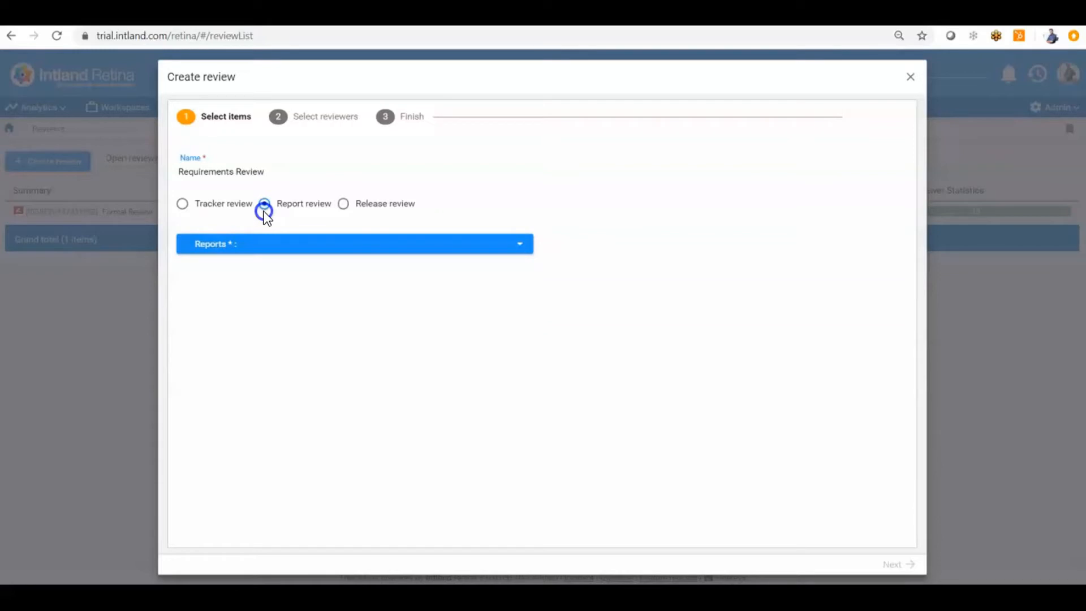
# Browse the reports, then switch to Release review and look through releases without choosing one
pyautogui.click(287, 244)
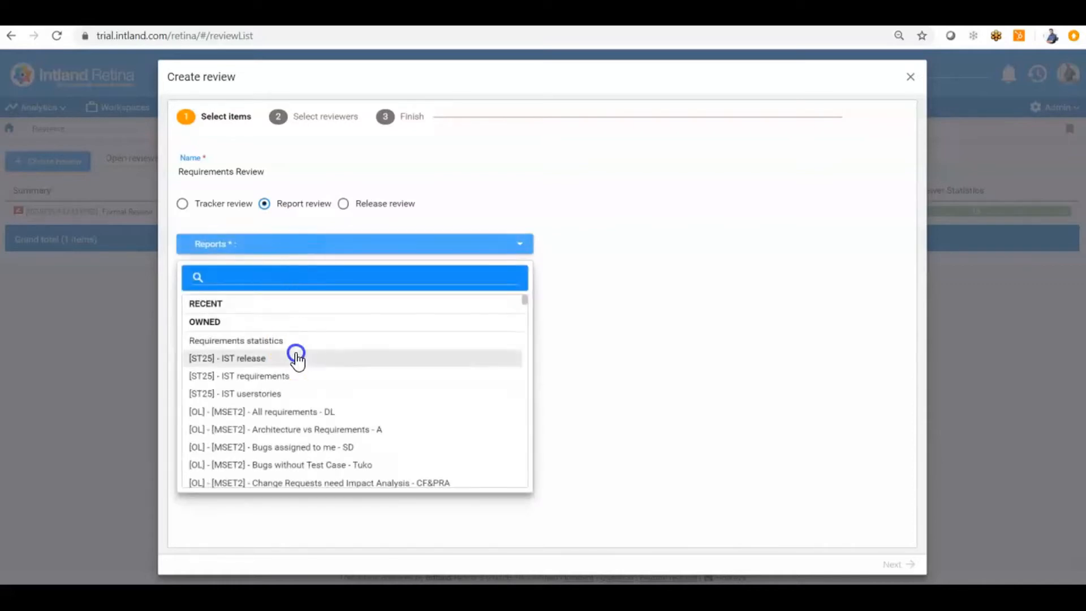
pyautogui.scroll(-2, 296, 355)
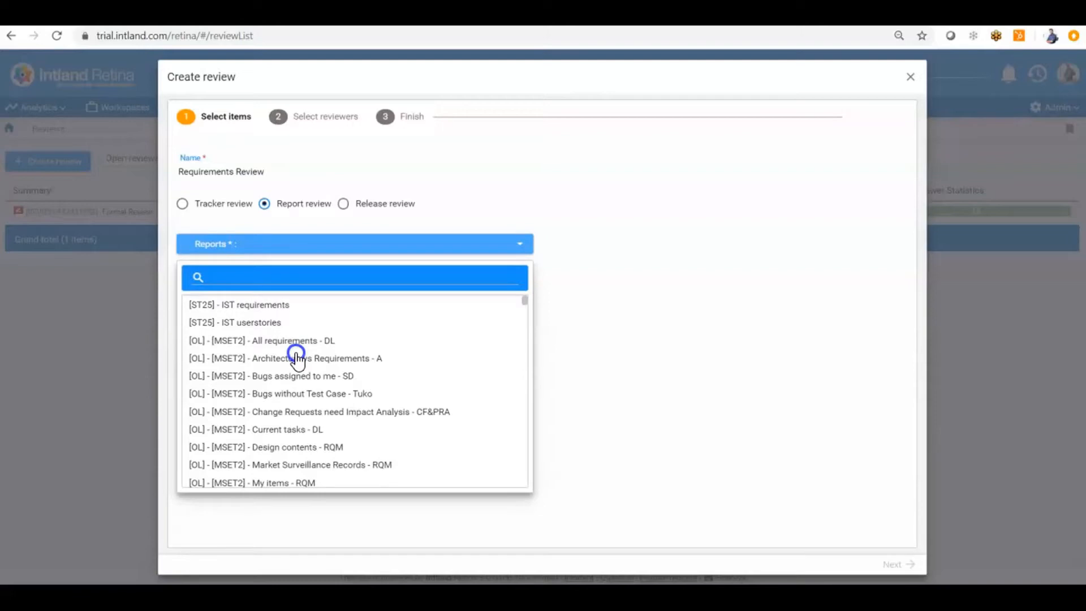
pyautogui.click(343, 204)
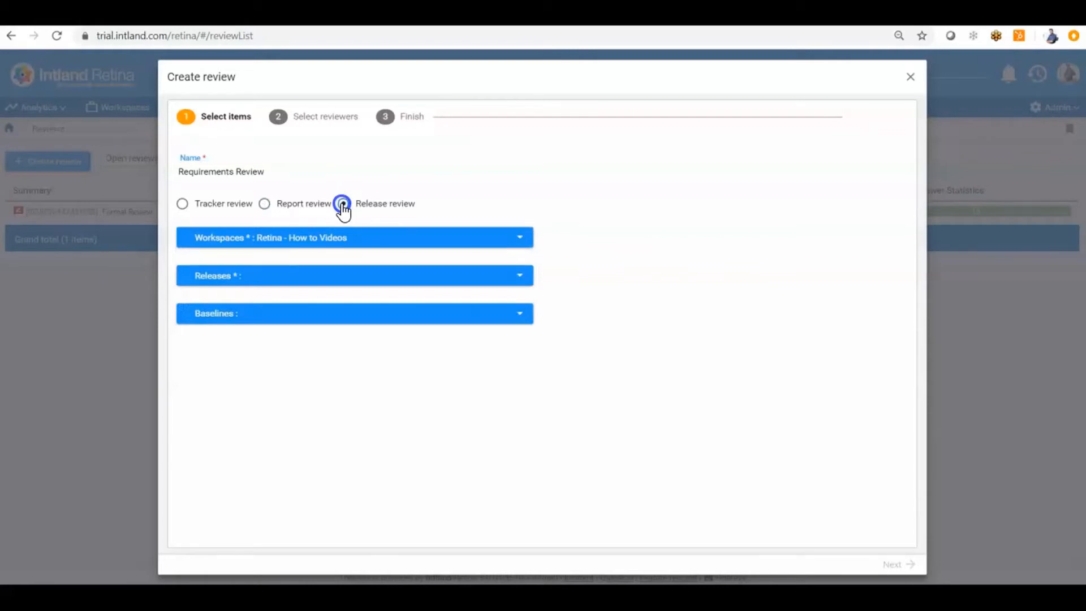
pyautogui.click(337, 238)
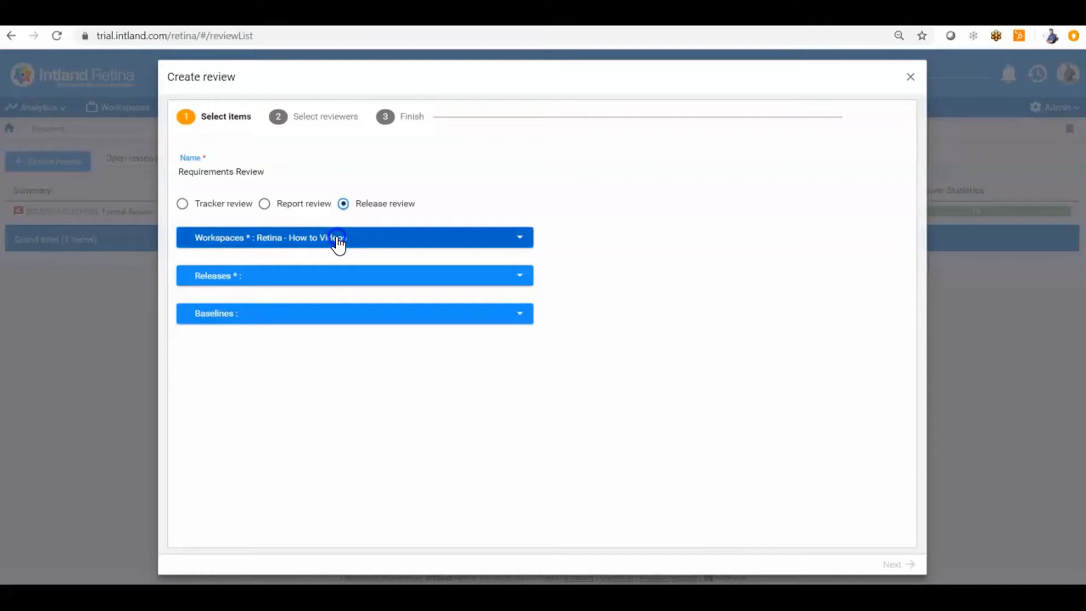
pyautogui.click(324, 277)
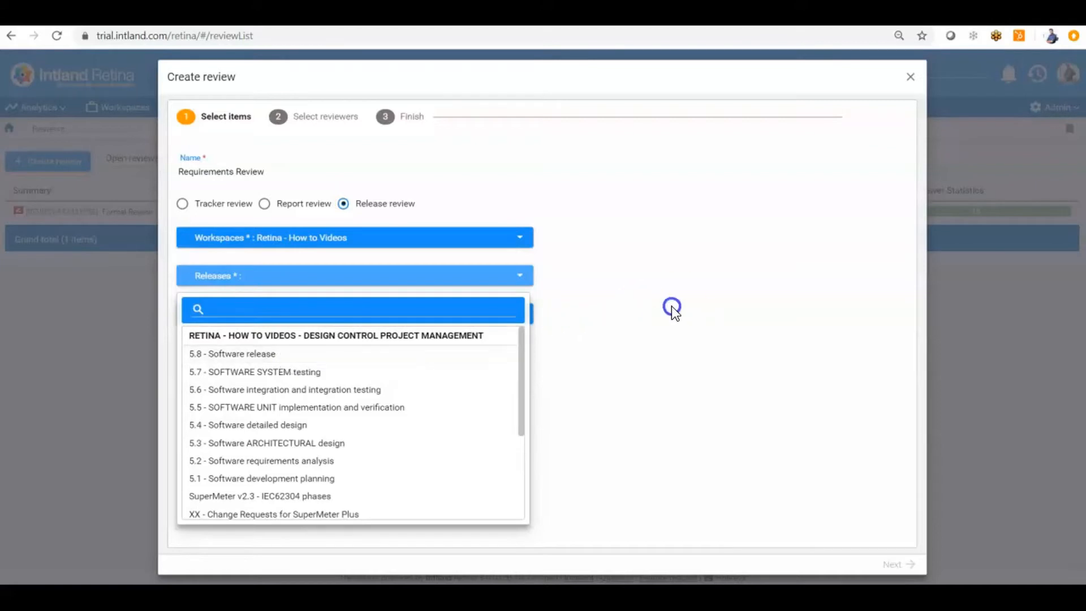
pyautogui.click(624, 302)
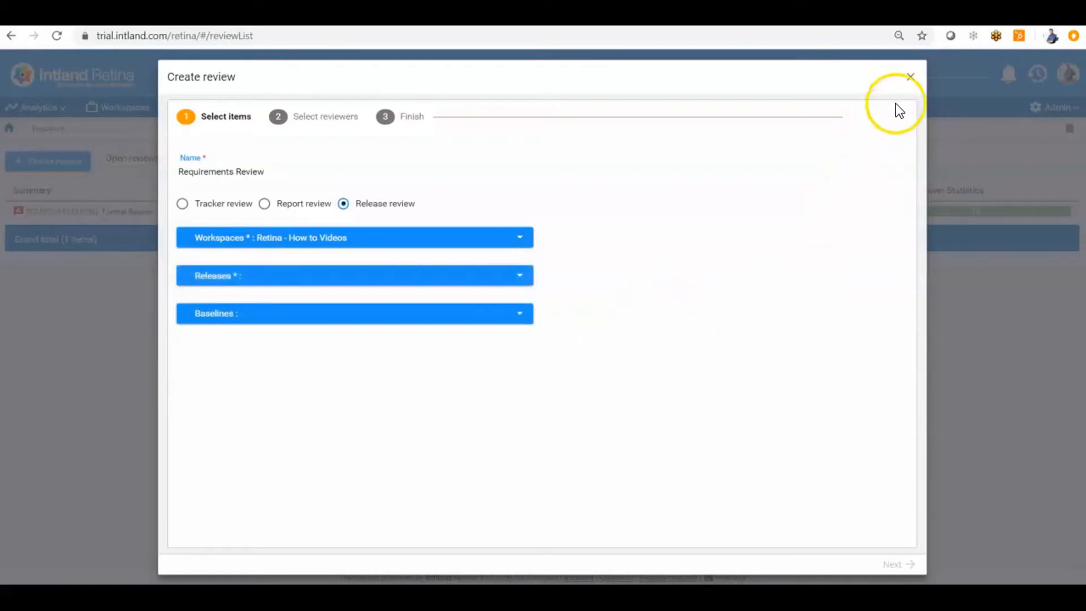
# Abandon the draft review and open the User Requirement Specification tracker at 1.1 Target markets
pyautogui.click(909, 78)
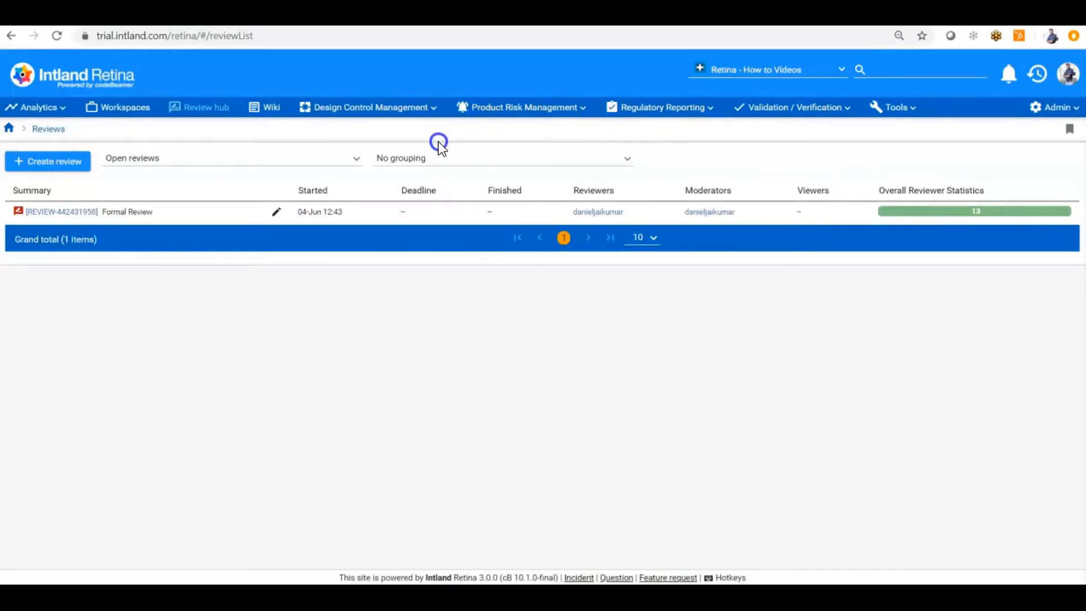
pyautogui.click(435, 110)
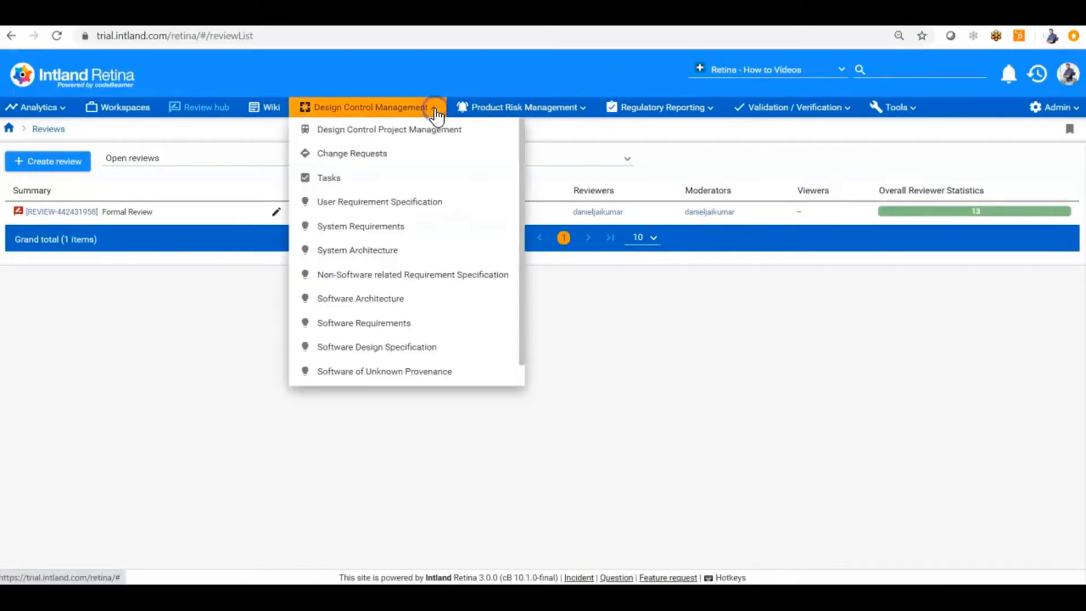
pyautogui.scroll(-1, 406, 285)
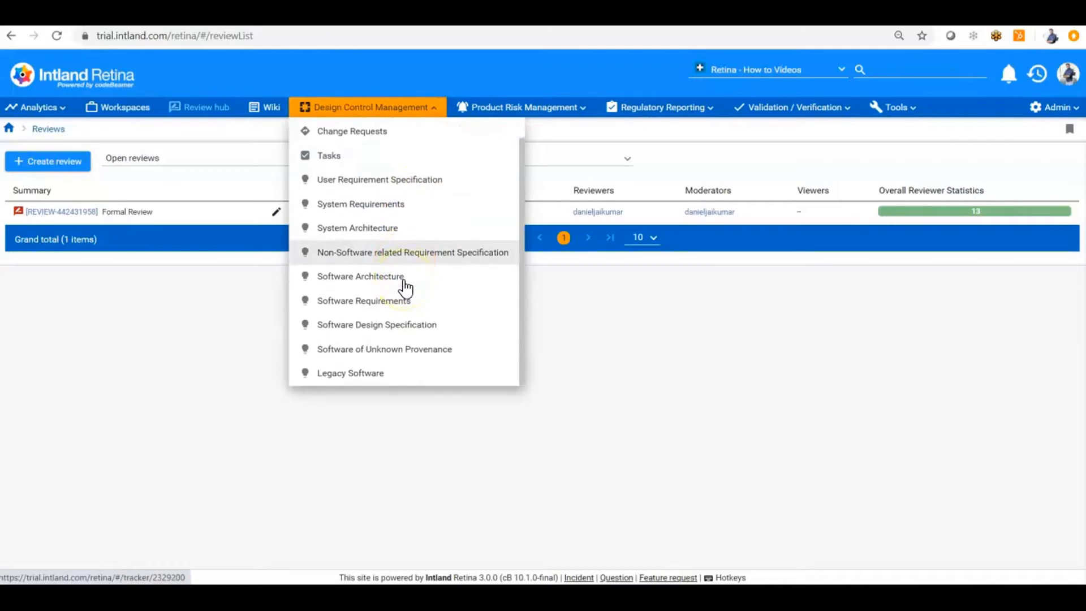
pyautogui.scroll(1, 406, 287)
pyautogui.click(401, 208)
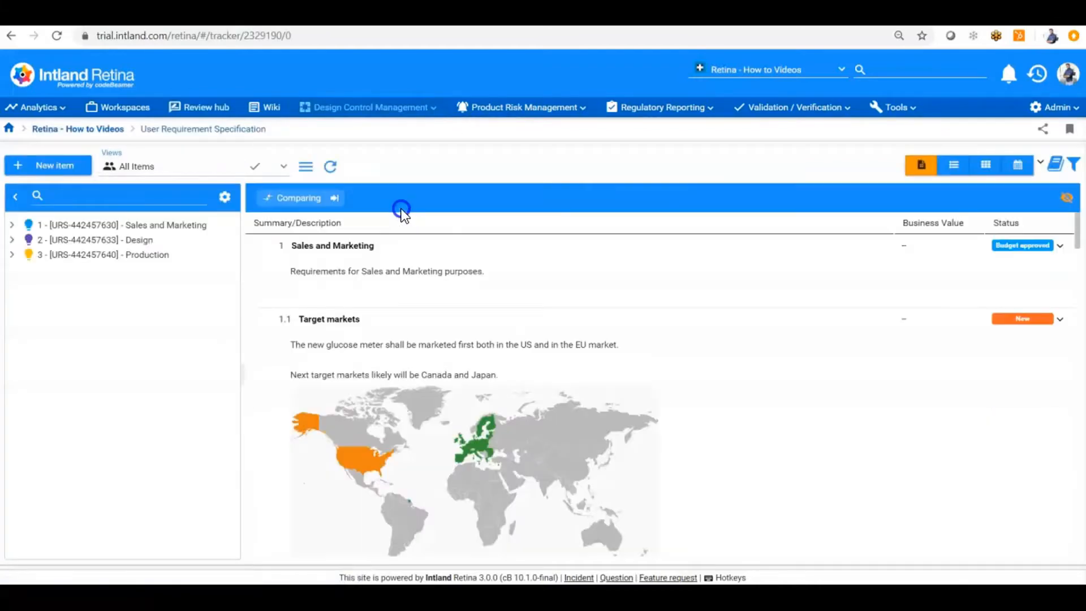
pyautogui.click(186, 245)
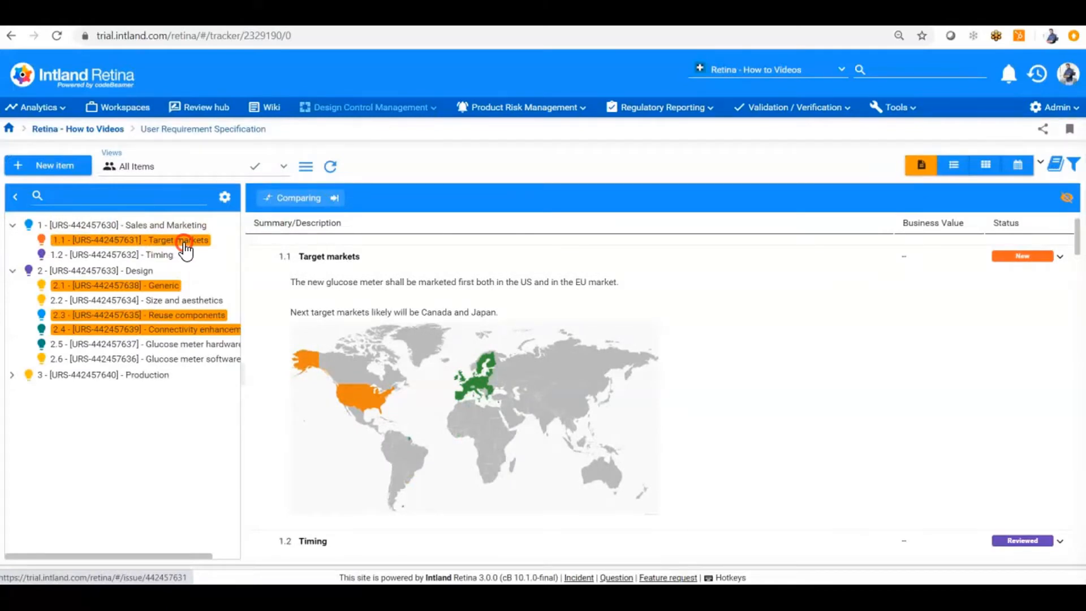
# Send the 4 selected requirement items to a new review, excluding their children
pyautogui.rightClick(185, 242)
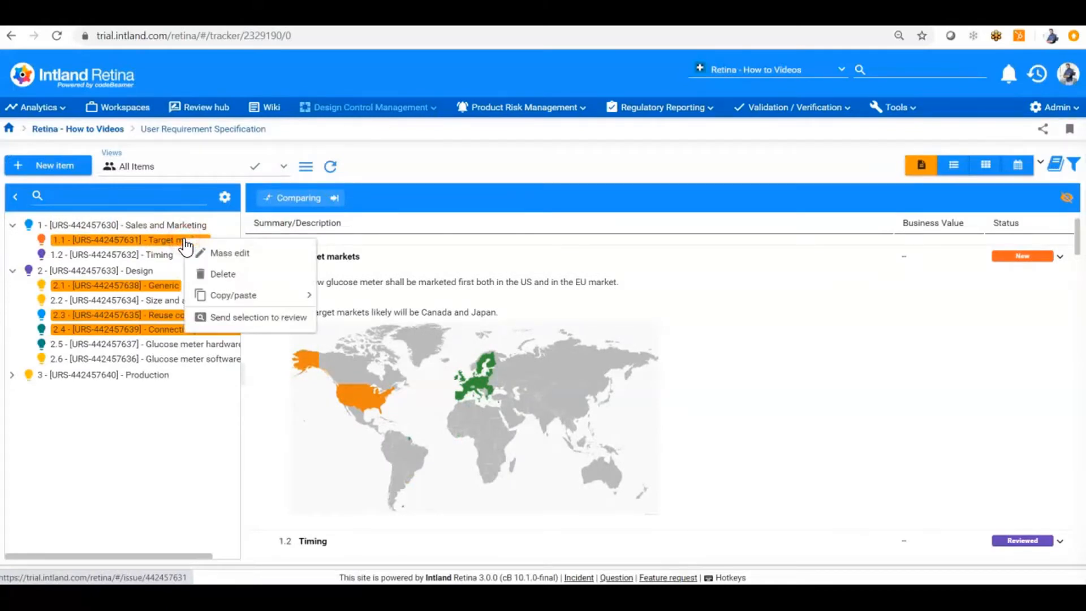
pyautogui.click(252, 318)
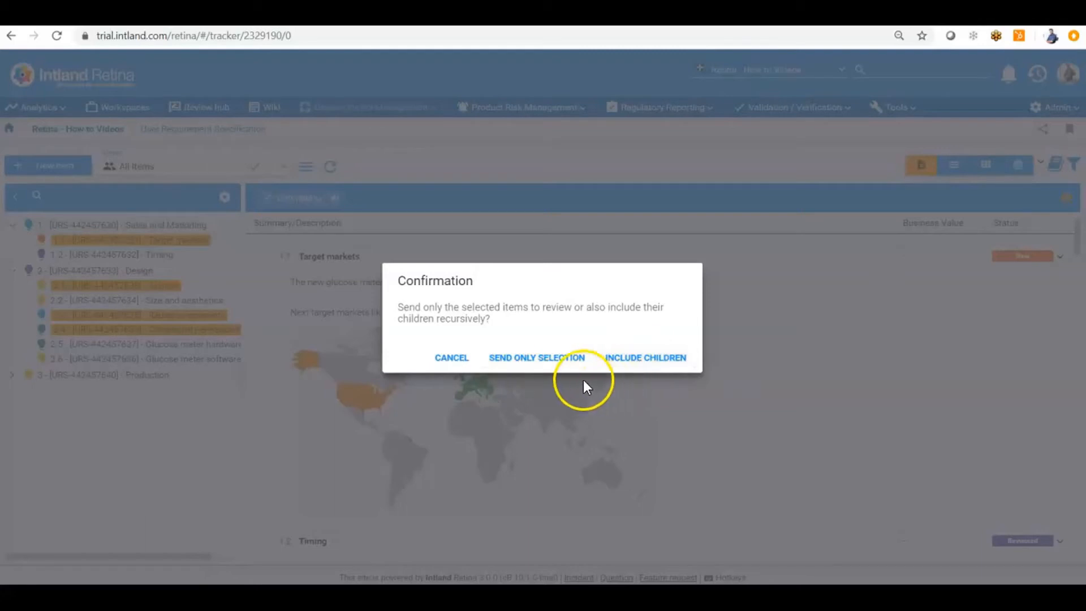
pyautogui.click(552, 362)
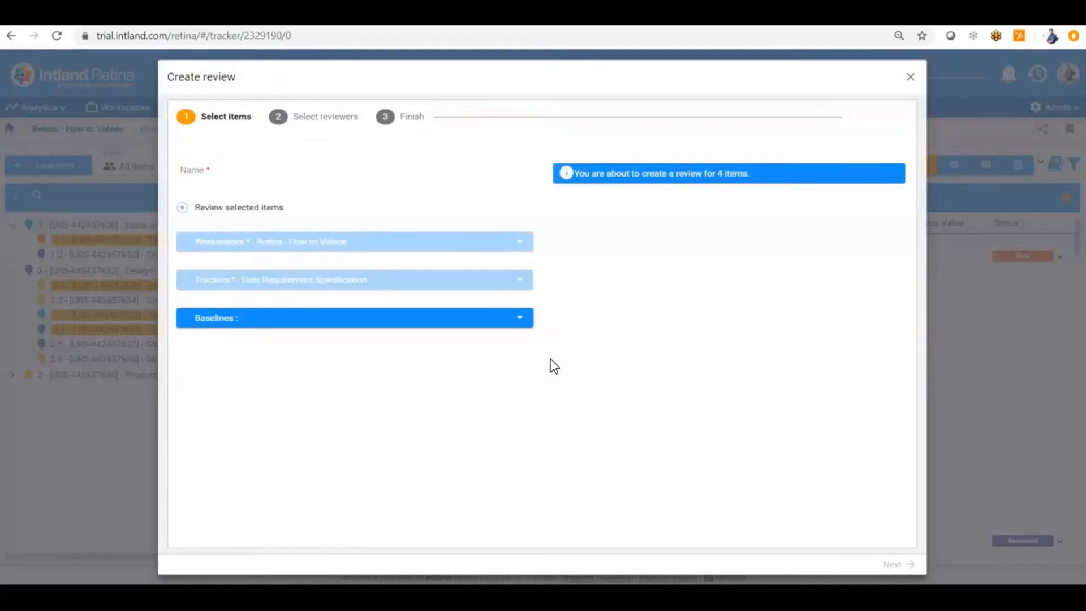
# Name the review 'User Requirements Review' and continue to reviewer selection
pyautogui.click(204, 171)
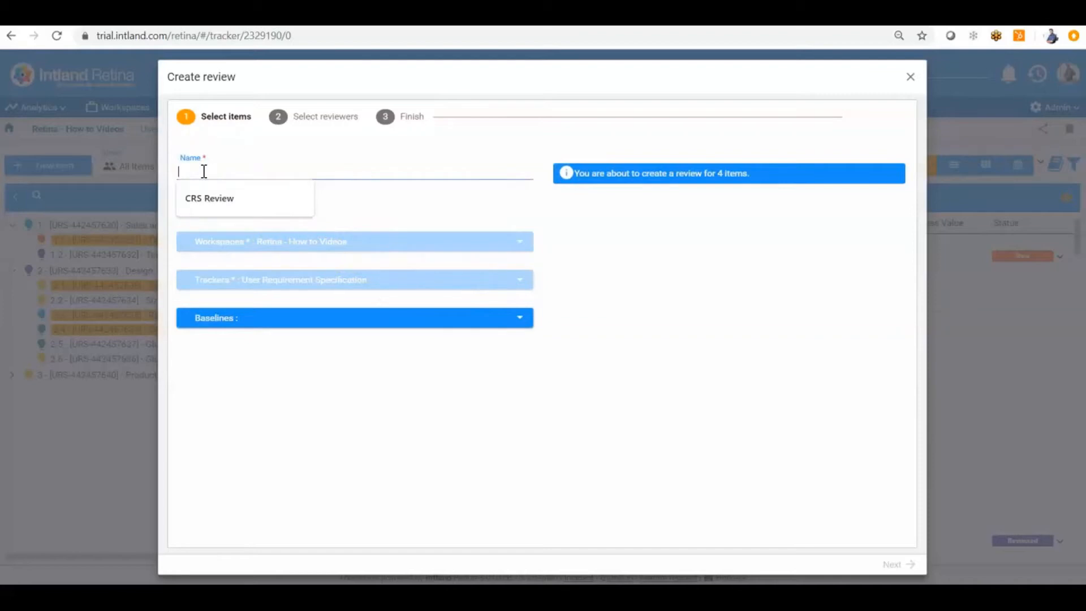
pyautogui.write('User Re')
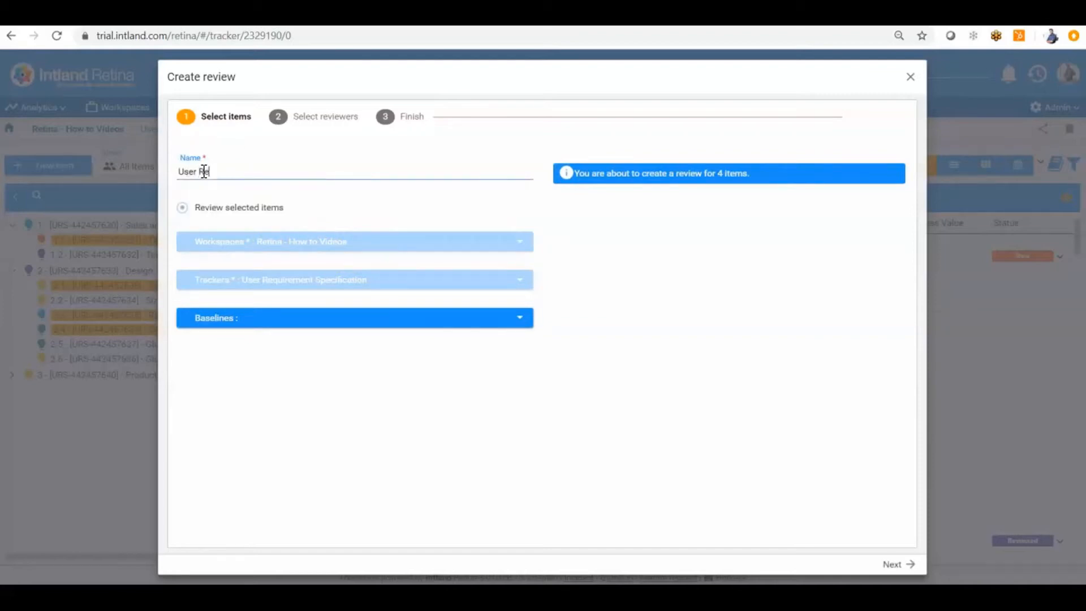
pyautogui.write('quirements Review')
pyautogui.click(897, 565)
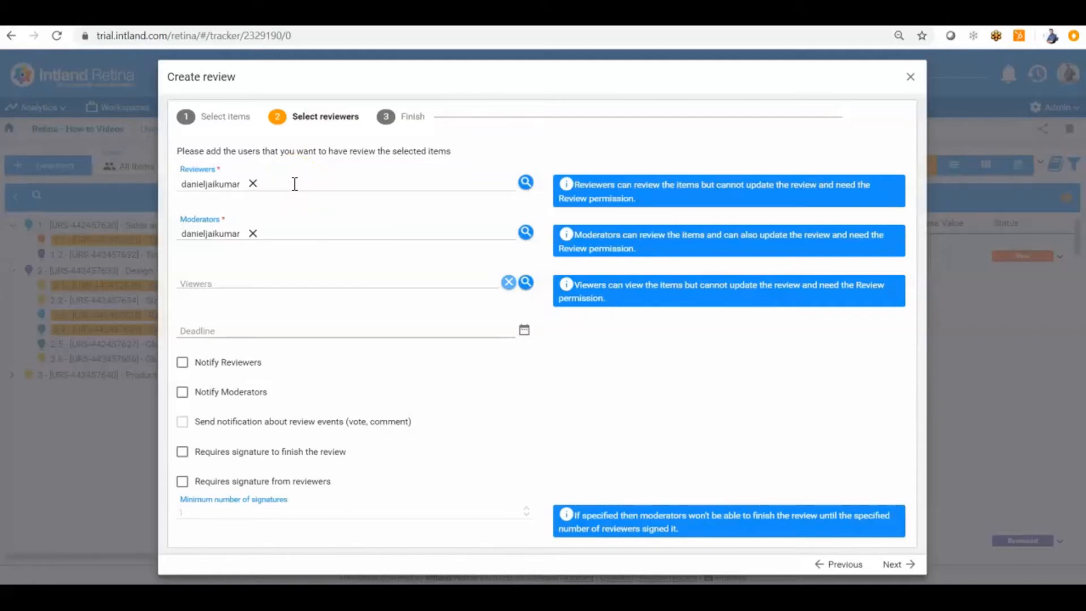
# Add the second team member as a reviewer alongside the existing one
pyautogui.click(522, 183)
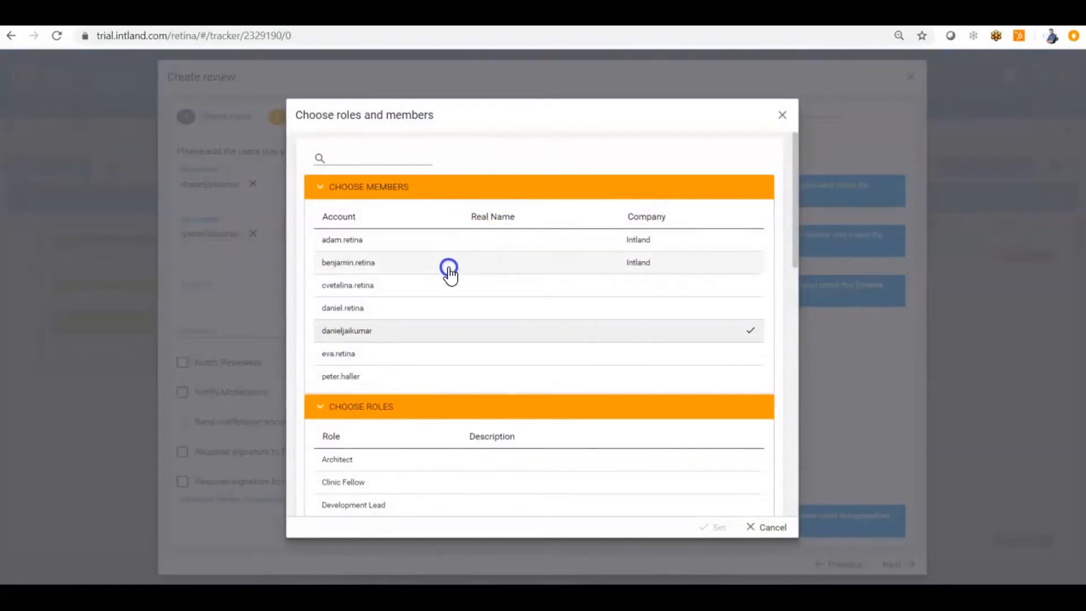
pyautogui.click(378, 266)
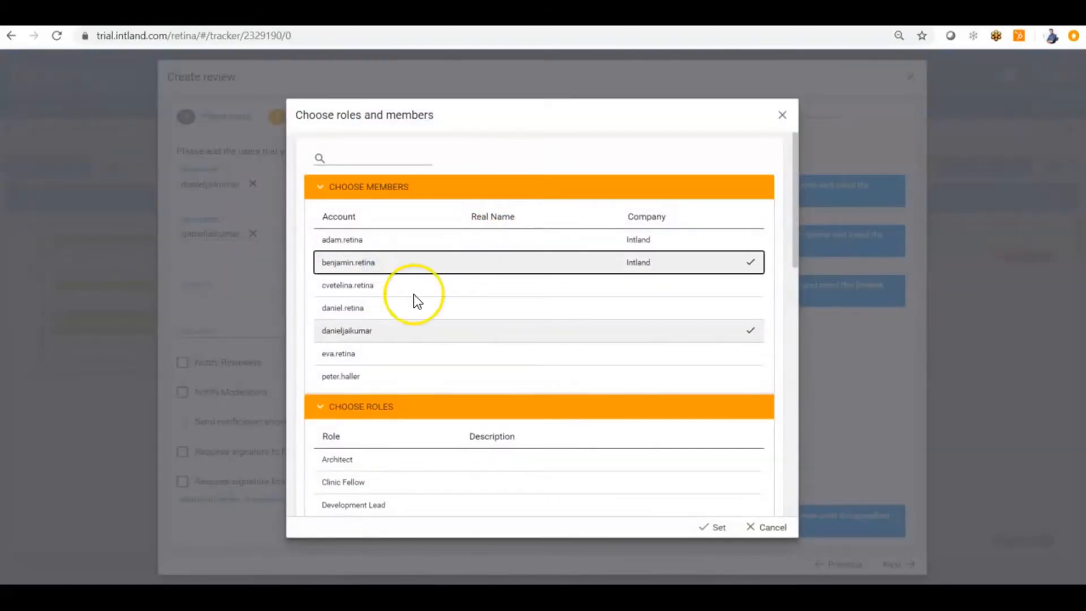
pyautogui.click(716, 529)
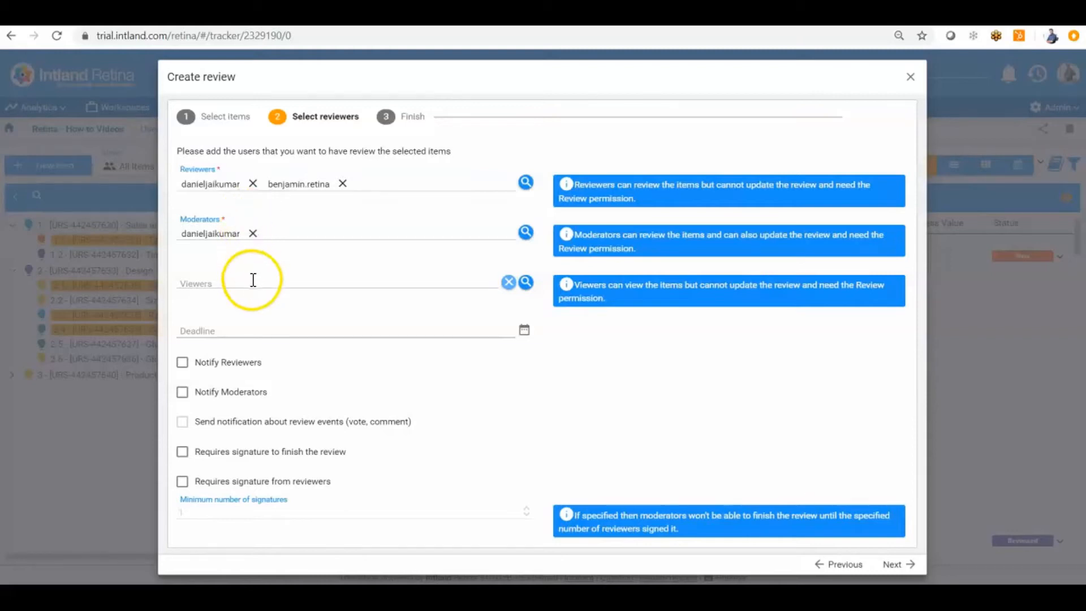
# Leave Viewers empty, enable Notify Reviewers and signature-to-finish, and continue to the summary
pyautogui.click(249, 285)
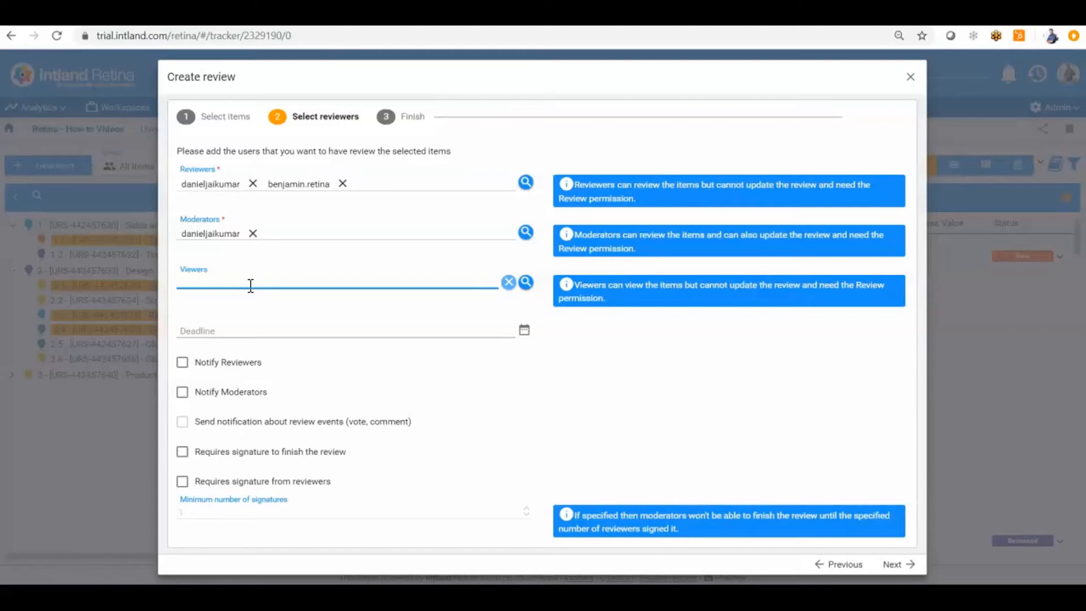
pyautogui.click(348, 375)
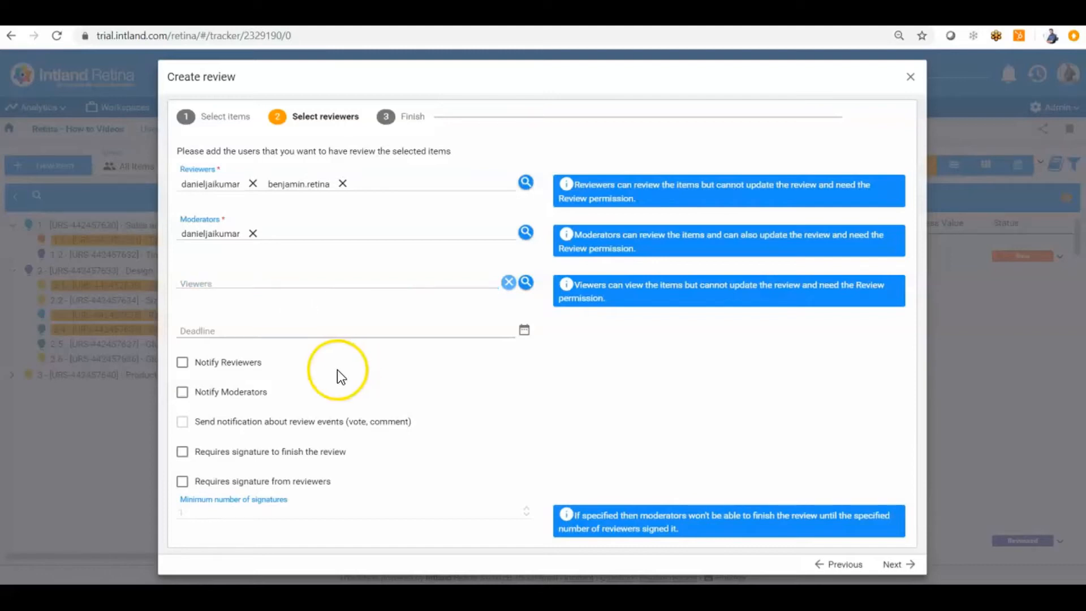
pyautogui.click(182, 362)
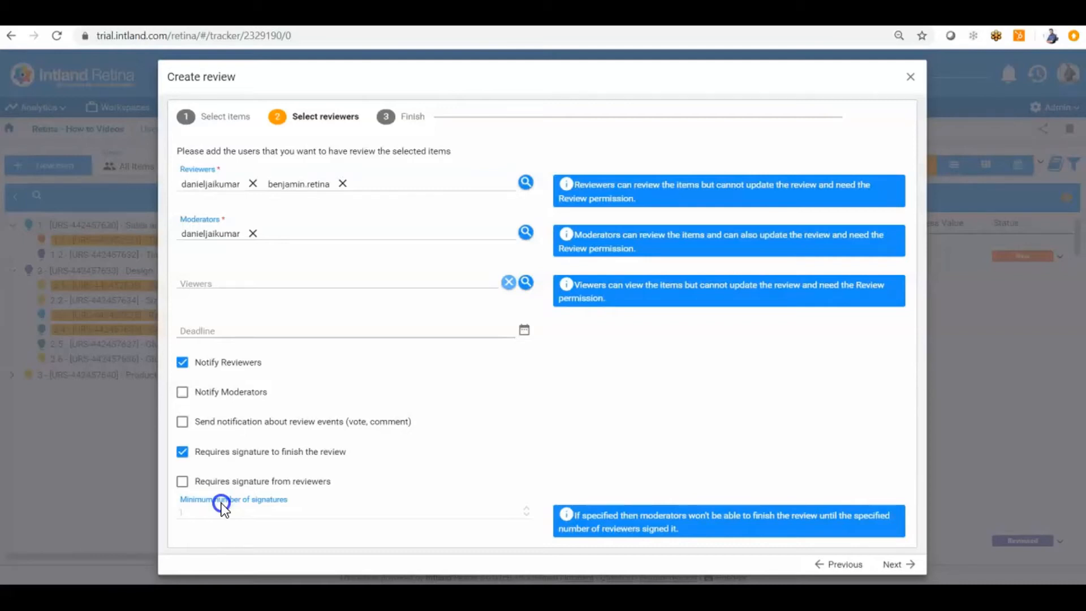
pyautogui.click(896, 564)
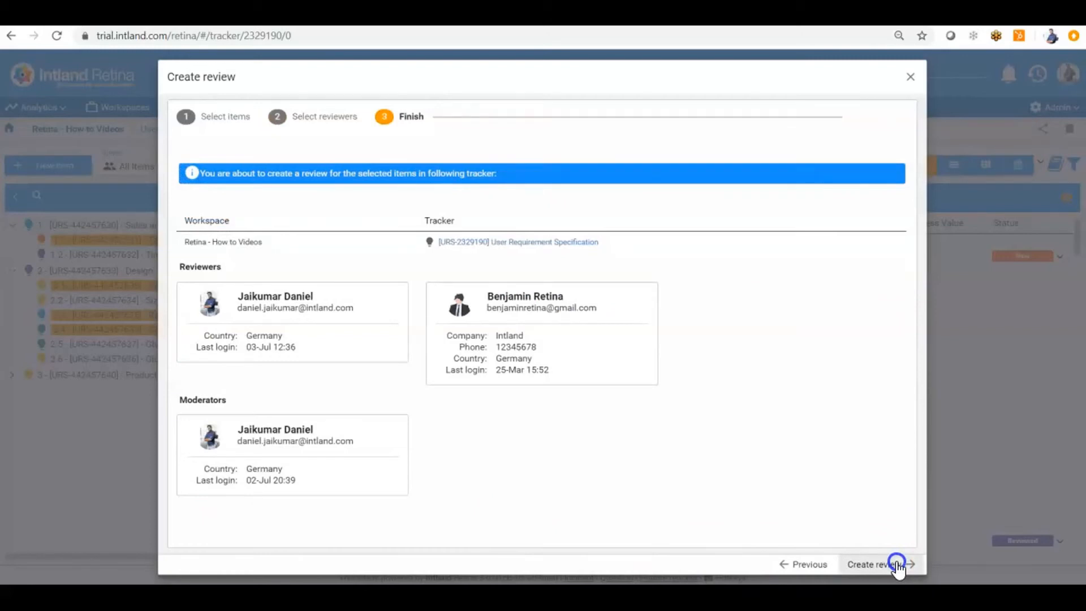
# Create the User Requirements Review from the Finish summary
pyautogui.click(897, 563)
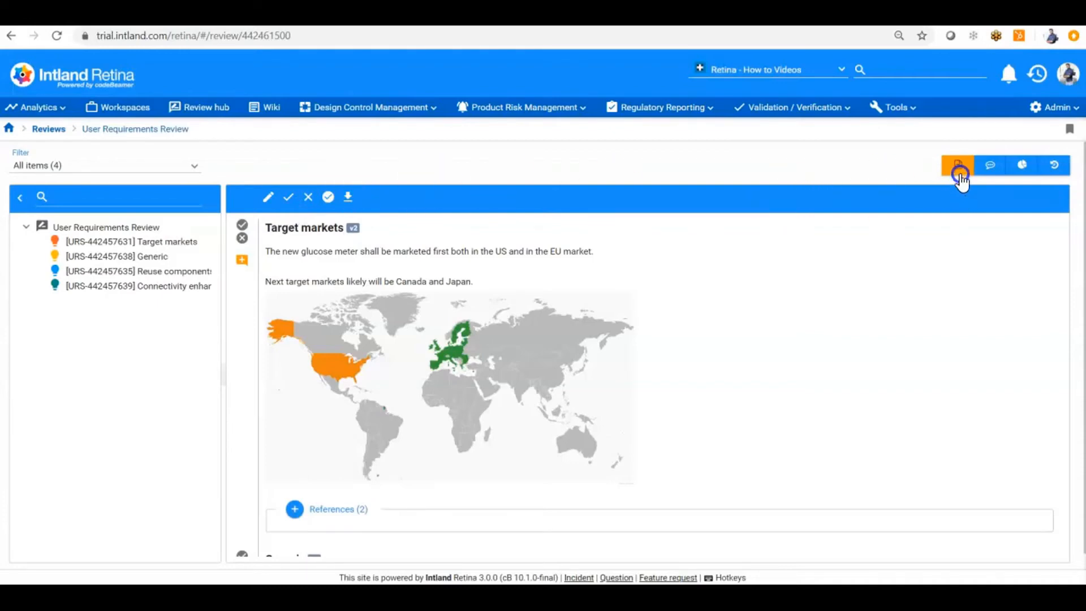
# Approve Target markets and mark the Generic requirement as needing more work
pyautogui.click(989, 170)
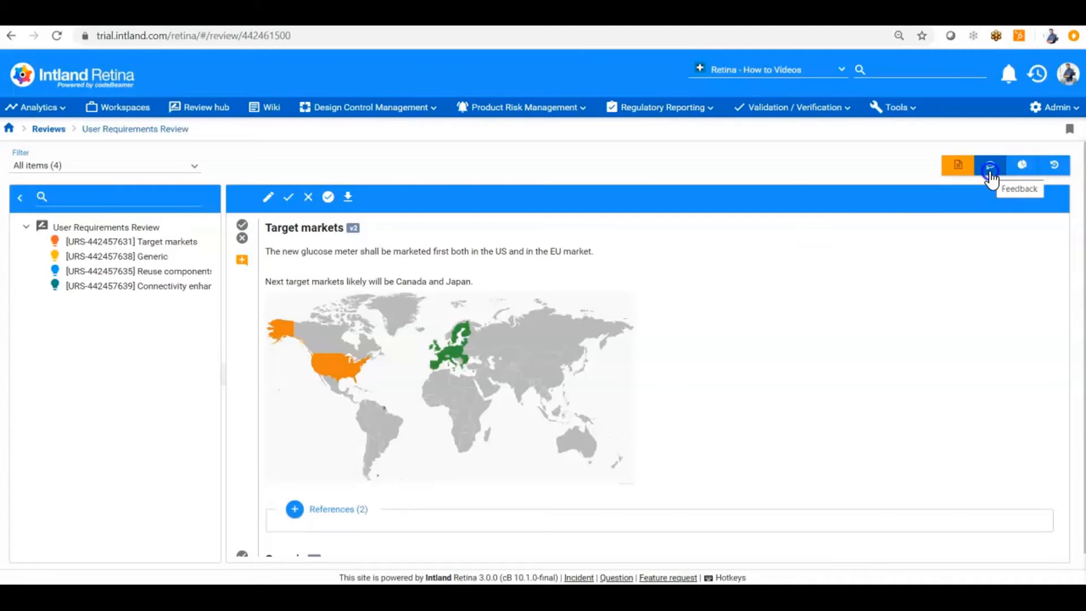
pyautogui.click(1024, 166)
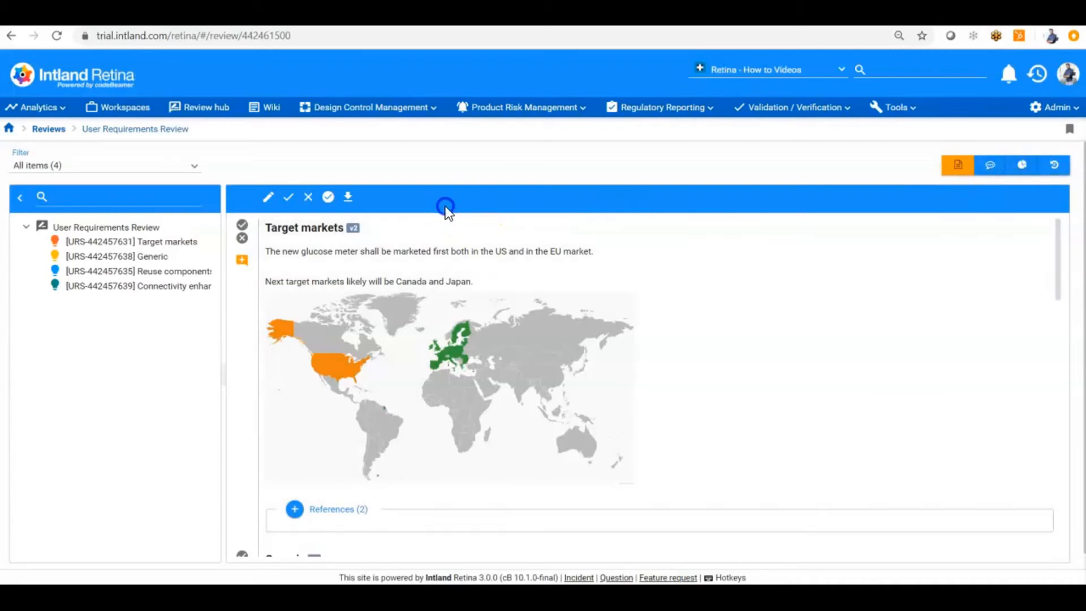
pyautogui.click(242, 226)
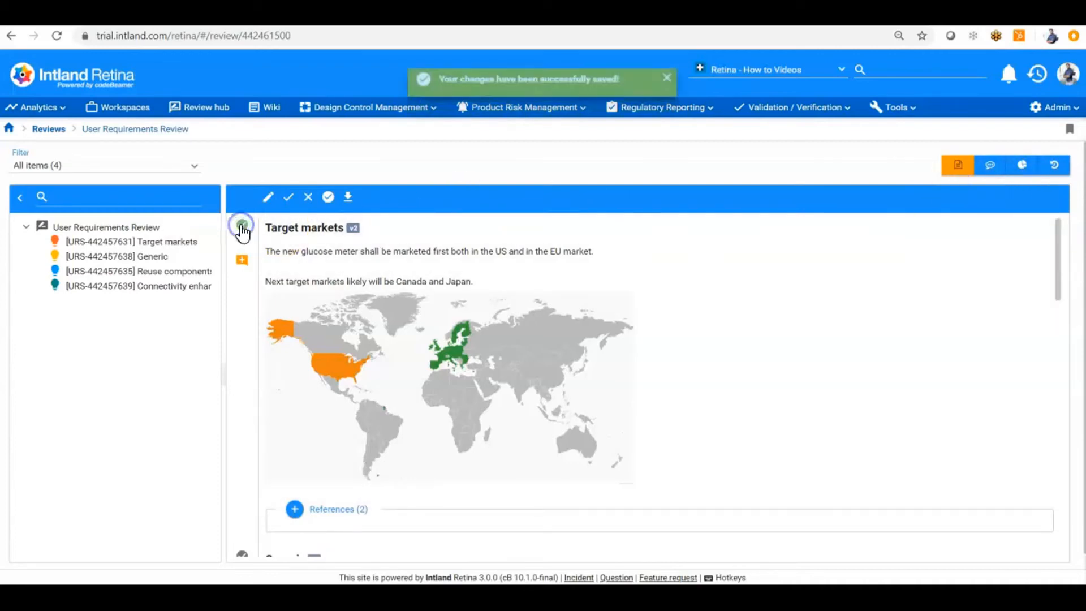
pyautogui.scroll(-3, 240, 274)
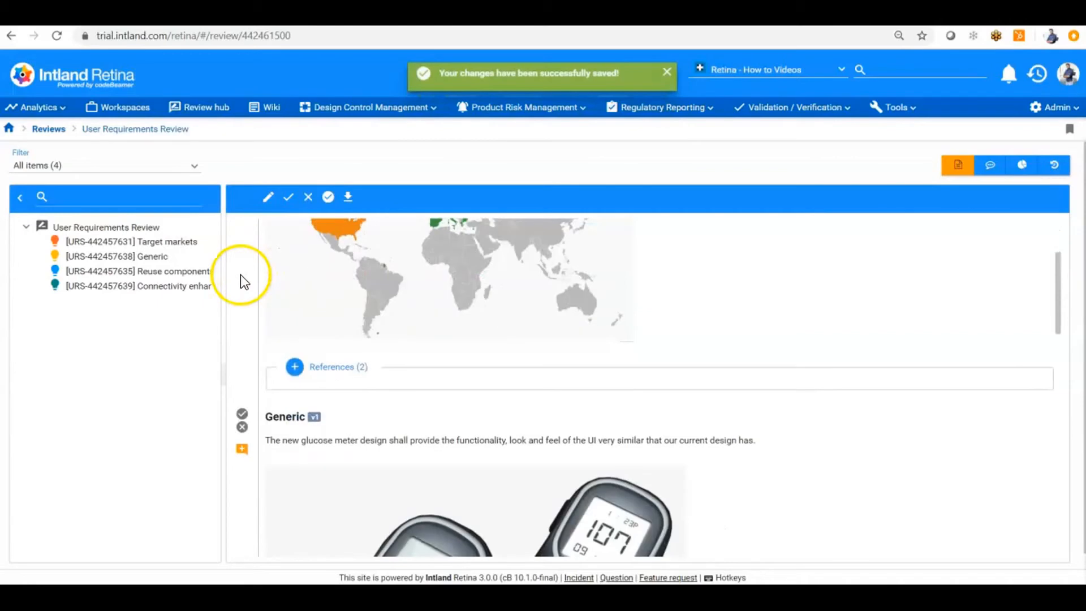
pyautogui.click(243, 427)
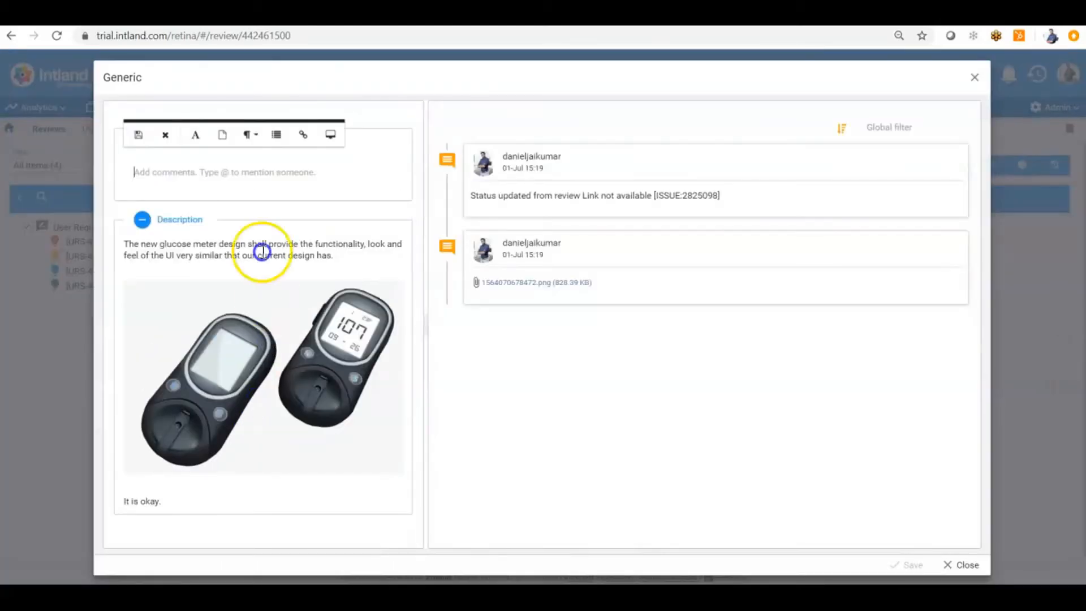
# Save the comment 'Needs more work' on the Generic requirement
pyautogui.click(245, 181)
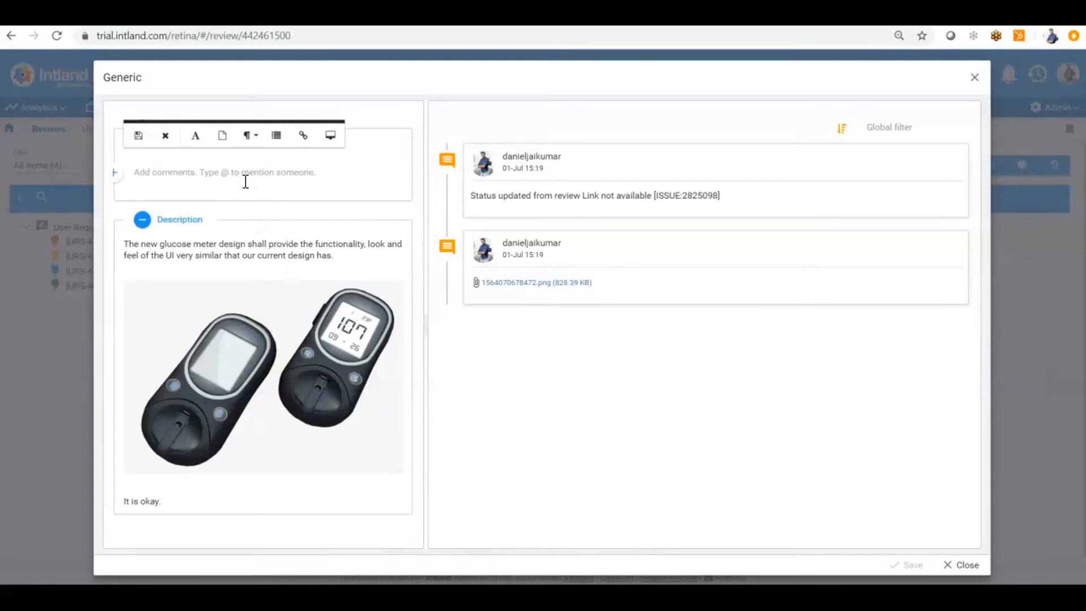
pyautogui.write('Nee')
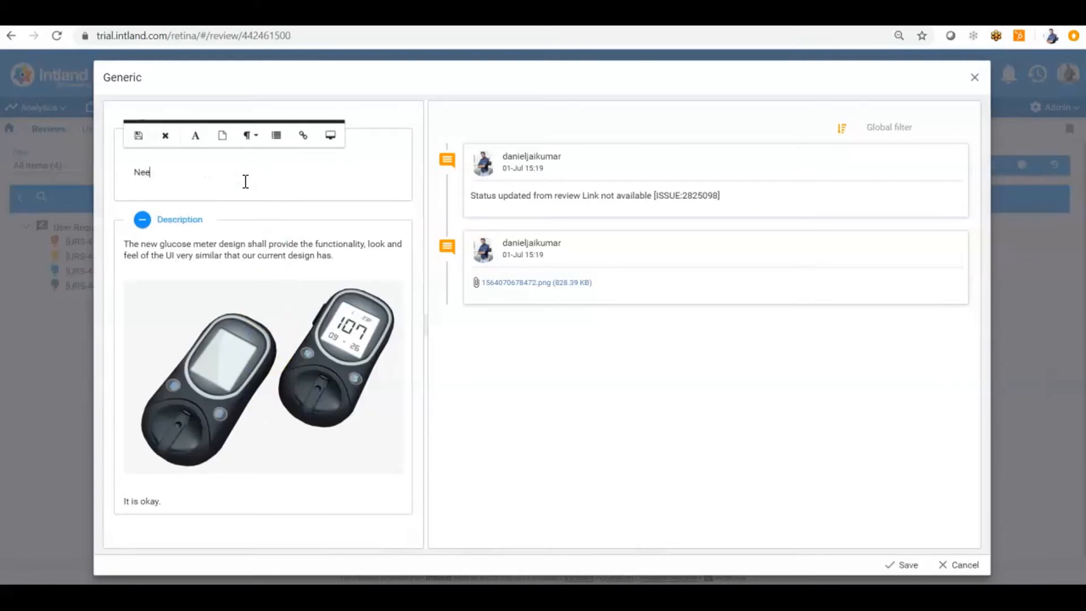
pyautogui.write('ds more work')
pyautogui.click(903, 566)
# Approve the Reuse components requirement further down the review
pyautogui.scroll(-4, 449, 374)
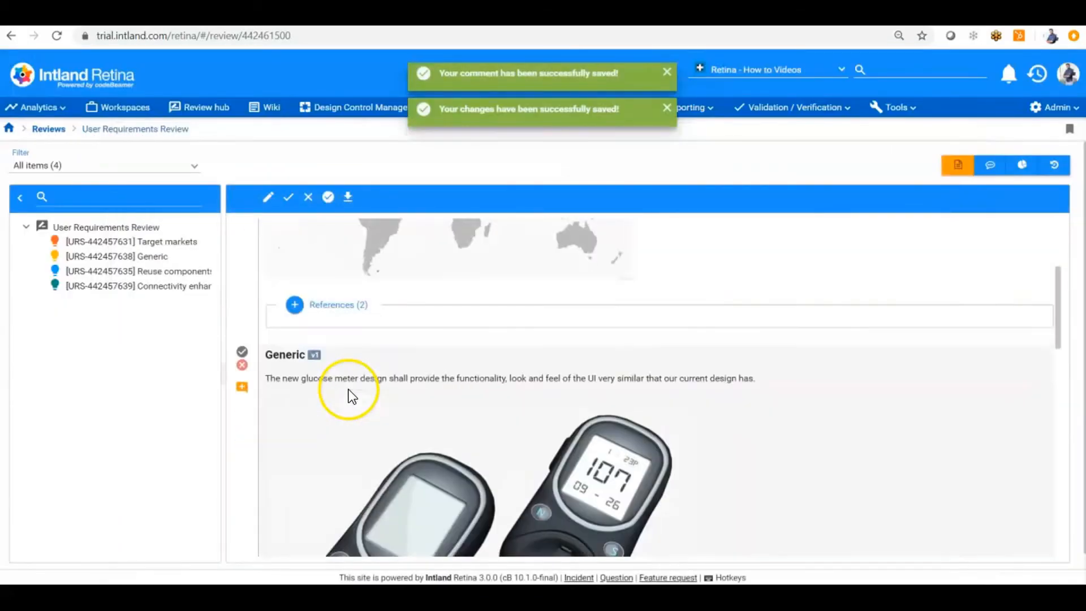
pyautogui.scroll(-5, 323, 407)
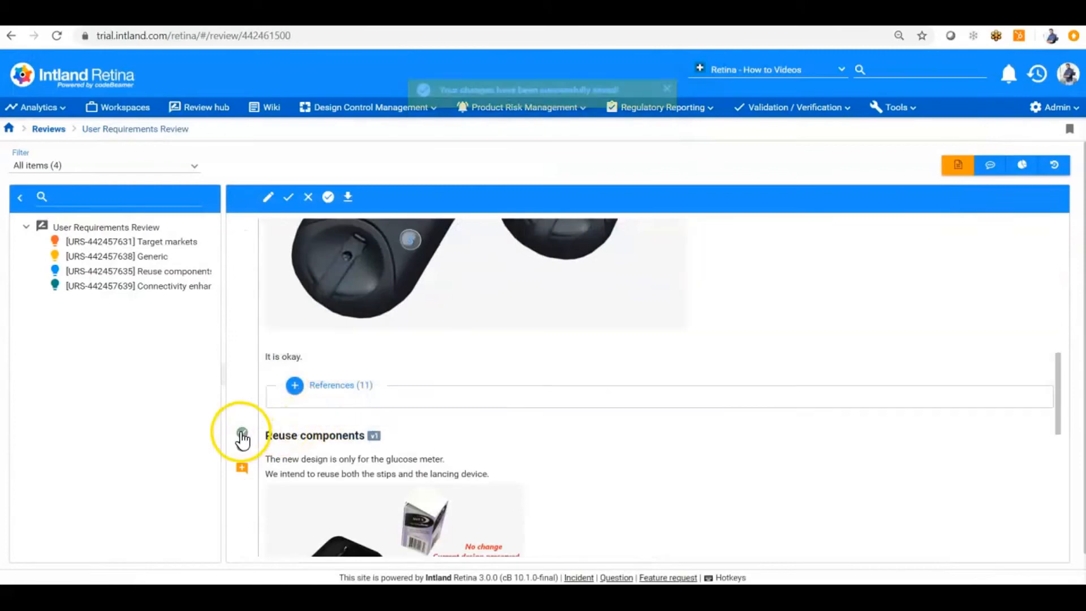
pyautogui.scroll(-3, 240, 436)
pyautogui.scroll(-4, 241, 436)
pyautogui.click(242, 411)
pyautogui.scroll(10, 297, 390)
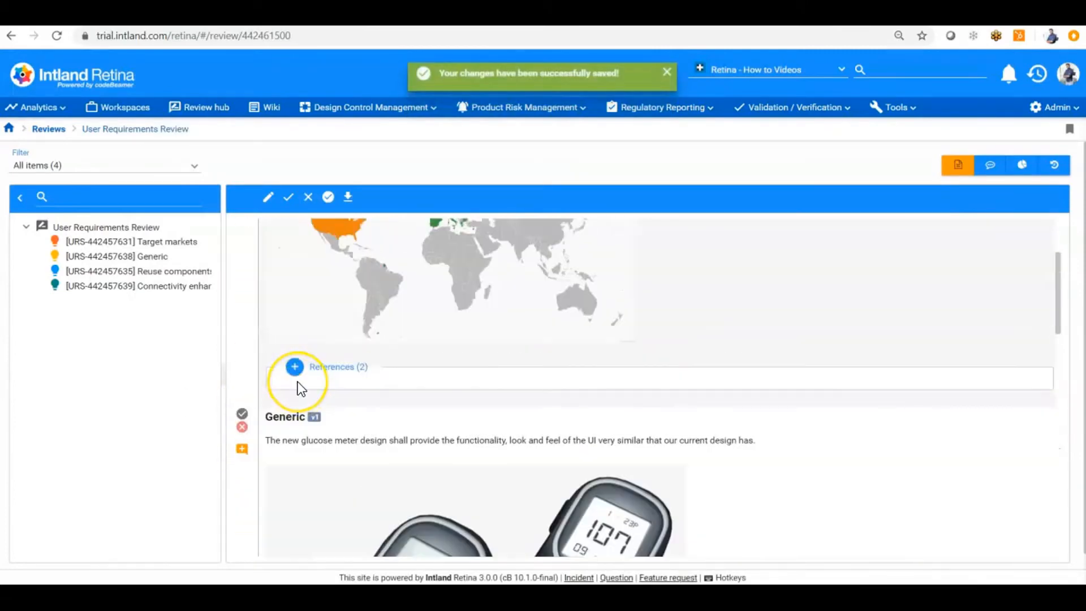
pyautogui.scroll(3, 295, 387)
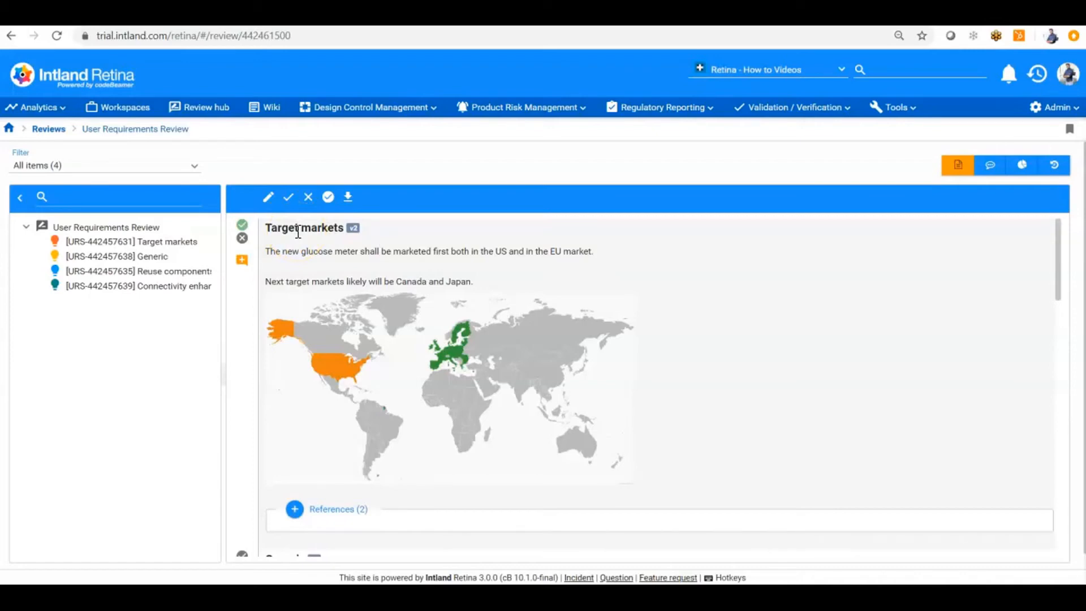
# Approve Target markets, then inspect the review's editing settings and cancel without changes
pyautogui.click(241, 225)
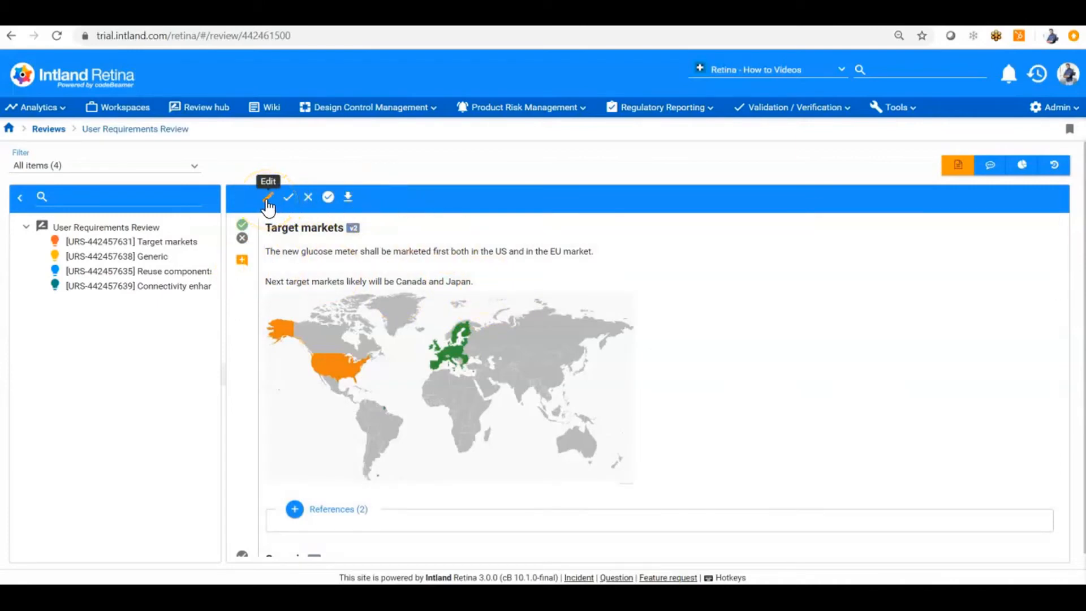
pyautogui.click(267, 198)
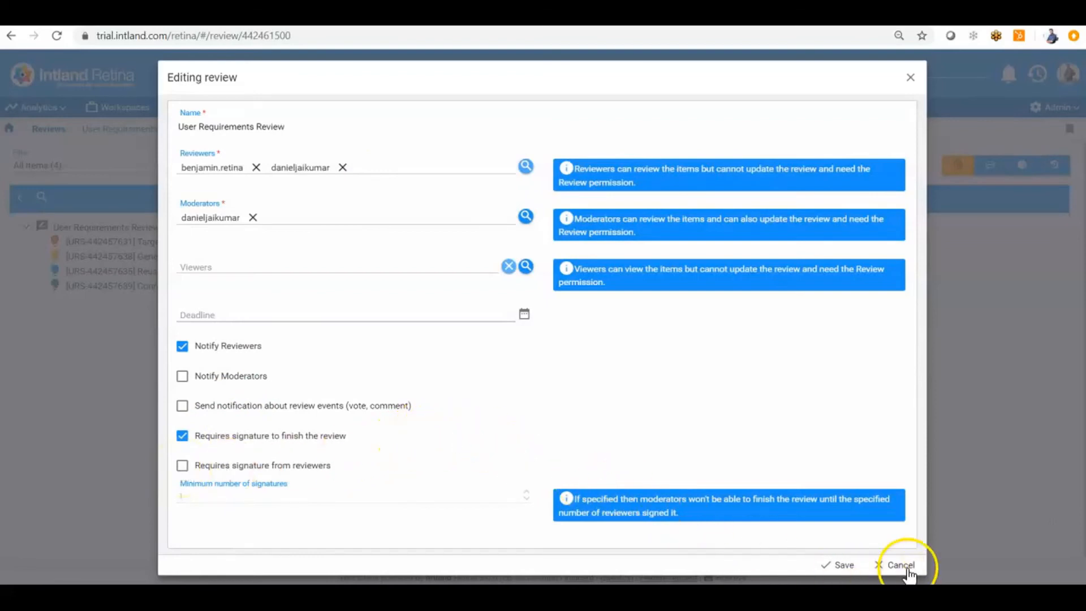
pyautogui.click(900, 565)
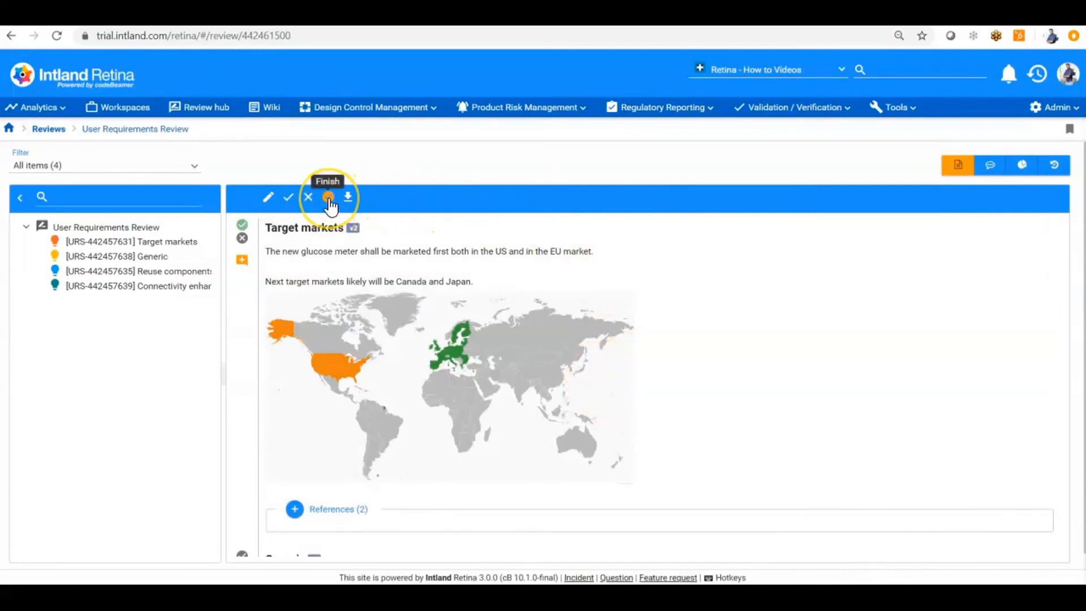
# Start finishing the review, sign with the account password, and proceed to status mapping
pyautogui.click(328, 197)
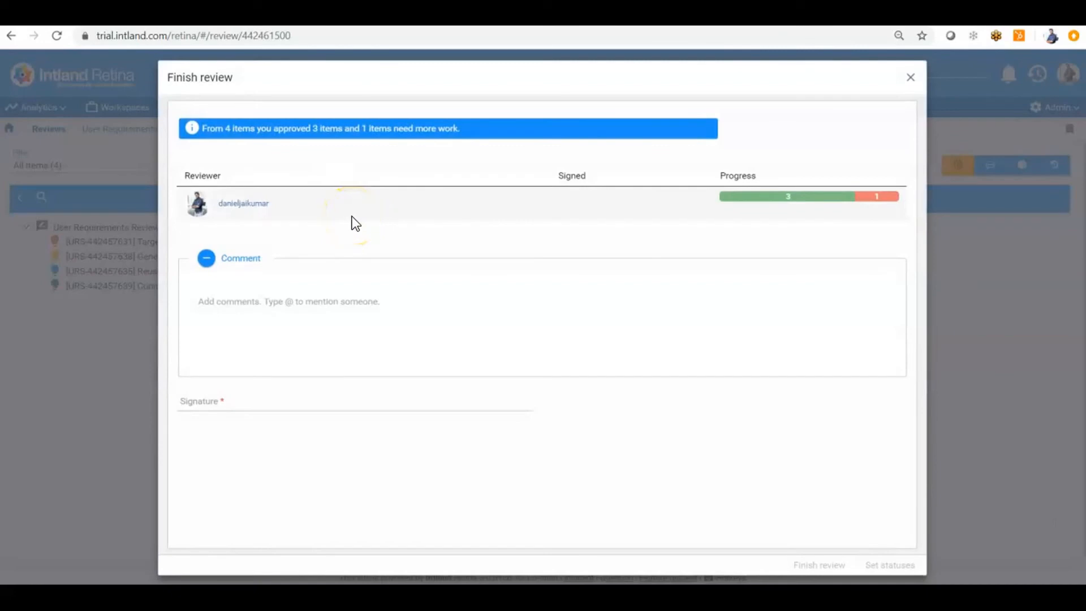
pyautogui.click(212, 399)
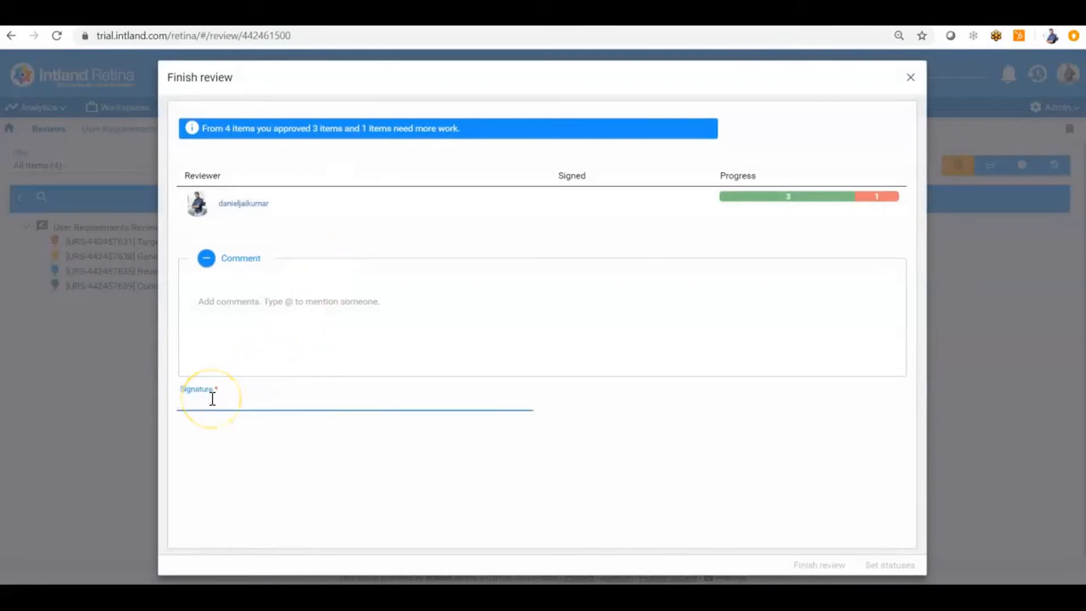
pyautogui.write('•••')
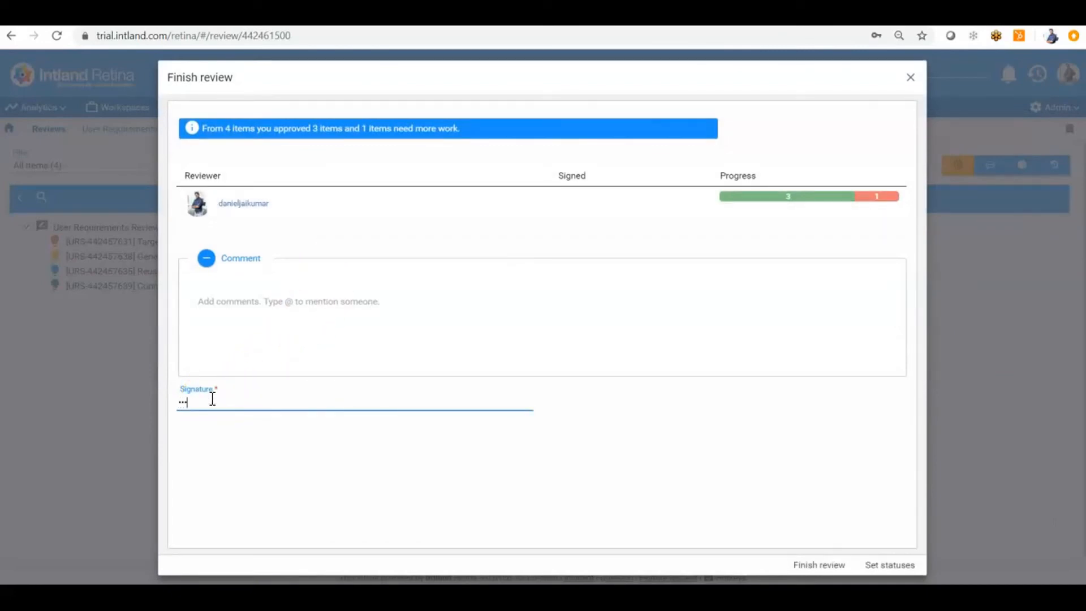
pyautogui.write('••••••••')
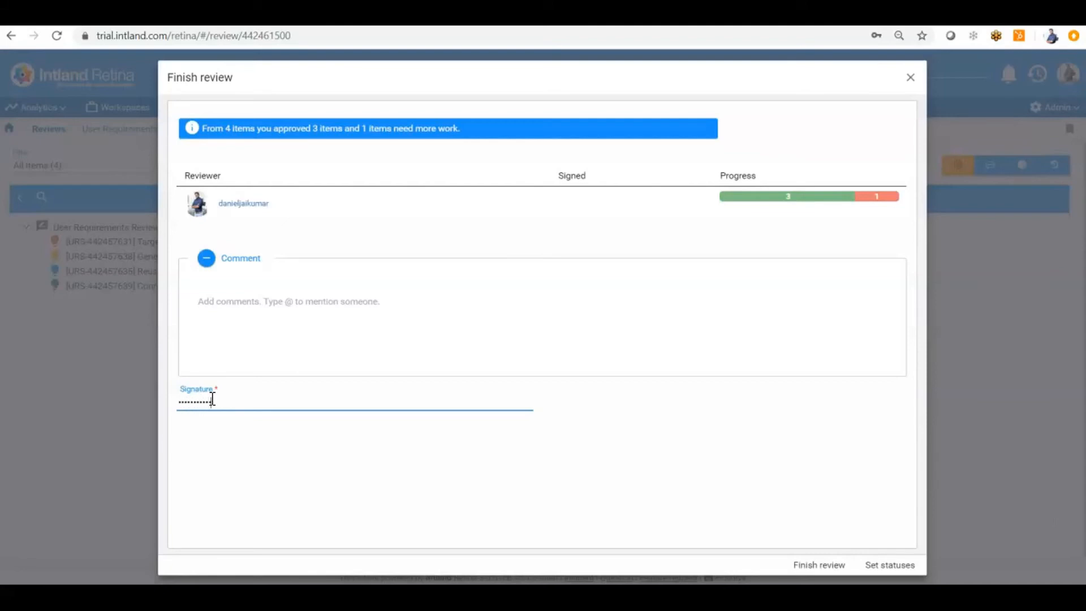
pyautogui.click(881, 574)
pyautogui.click(828, 571)
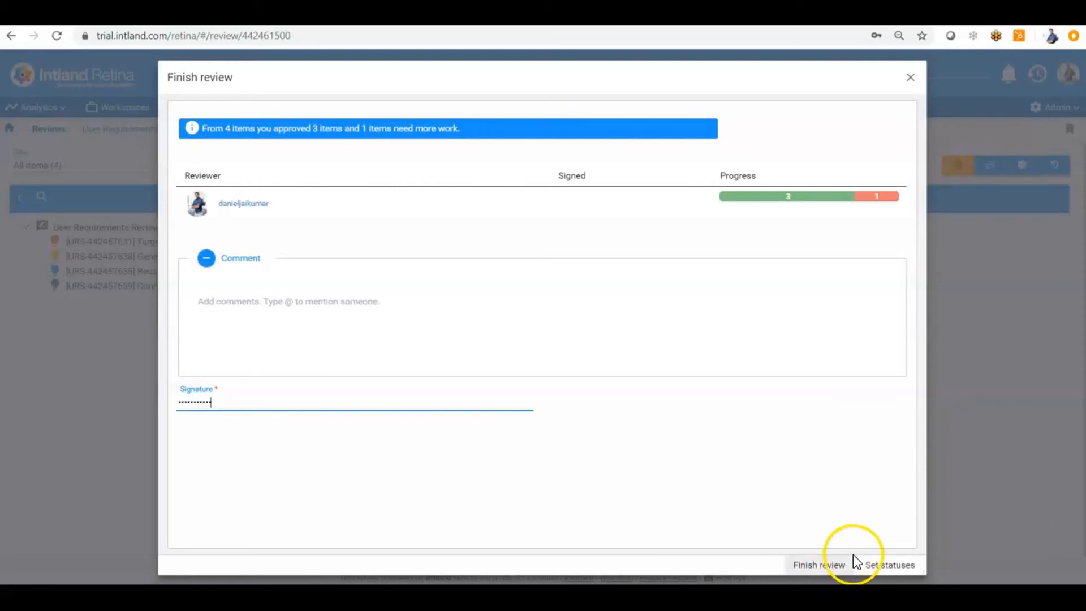
pyautogui.click(885, 570)
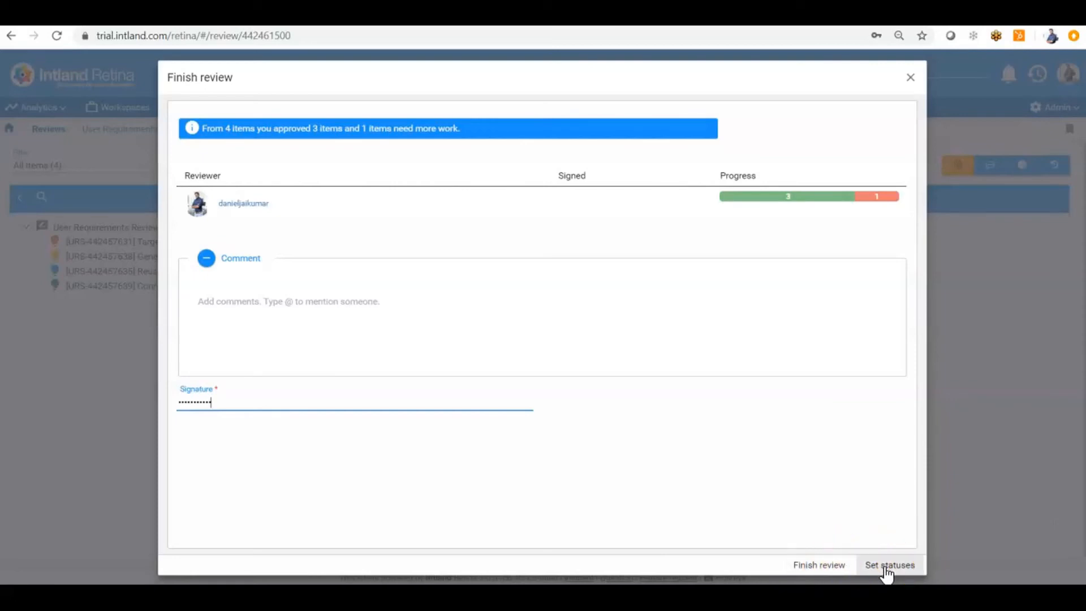
pyautogui.click(885, 570)
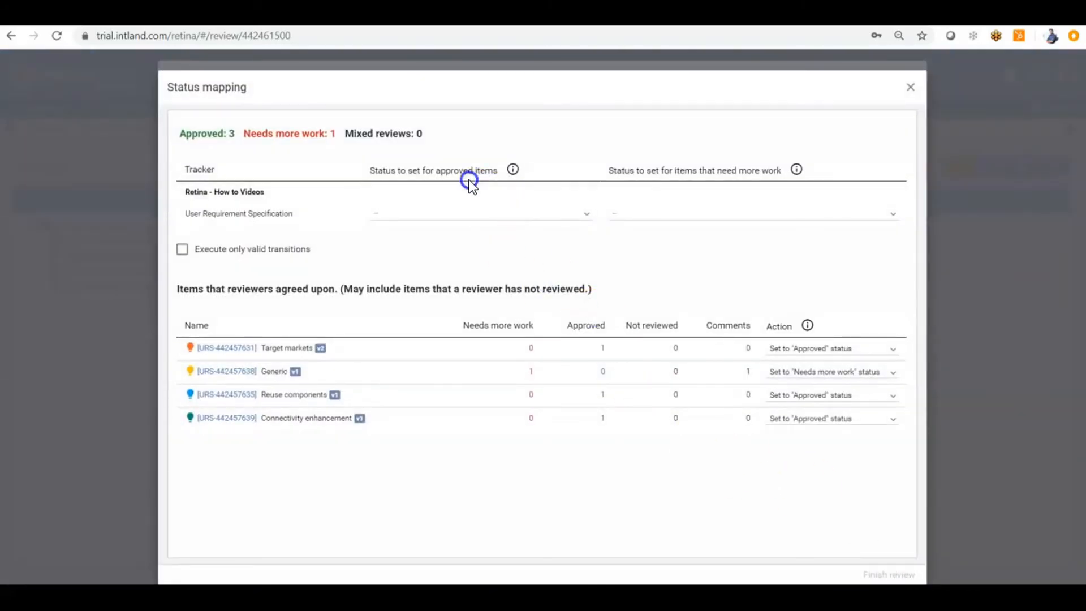
# Map approved items to Reviewed and needs-more-work items to New
pyautogui.click(484, 218)
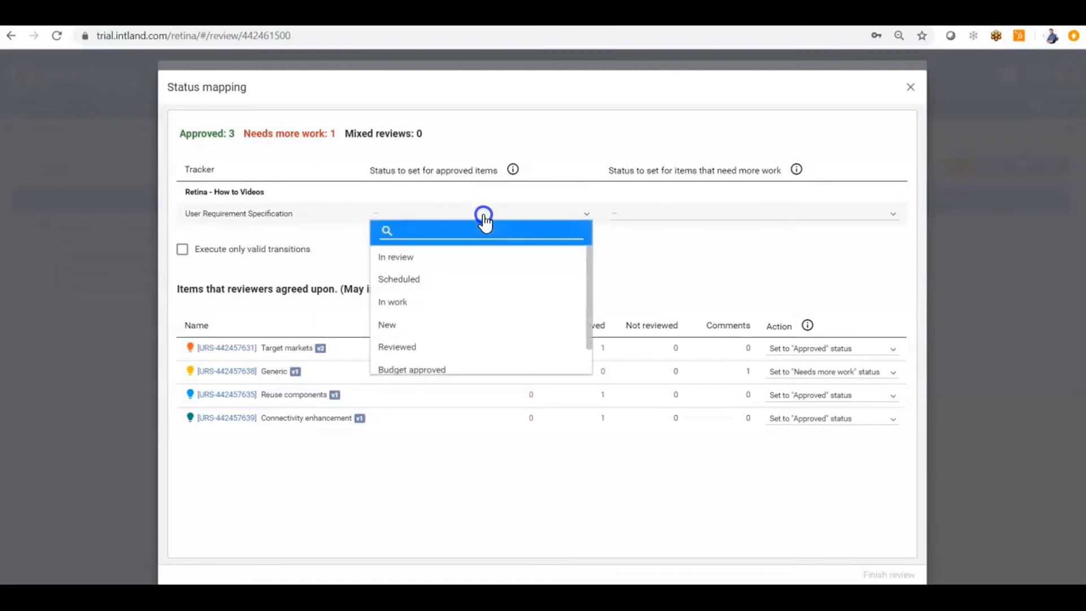
pyautogui.click(430, 347)
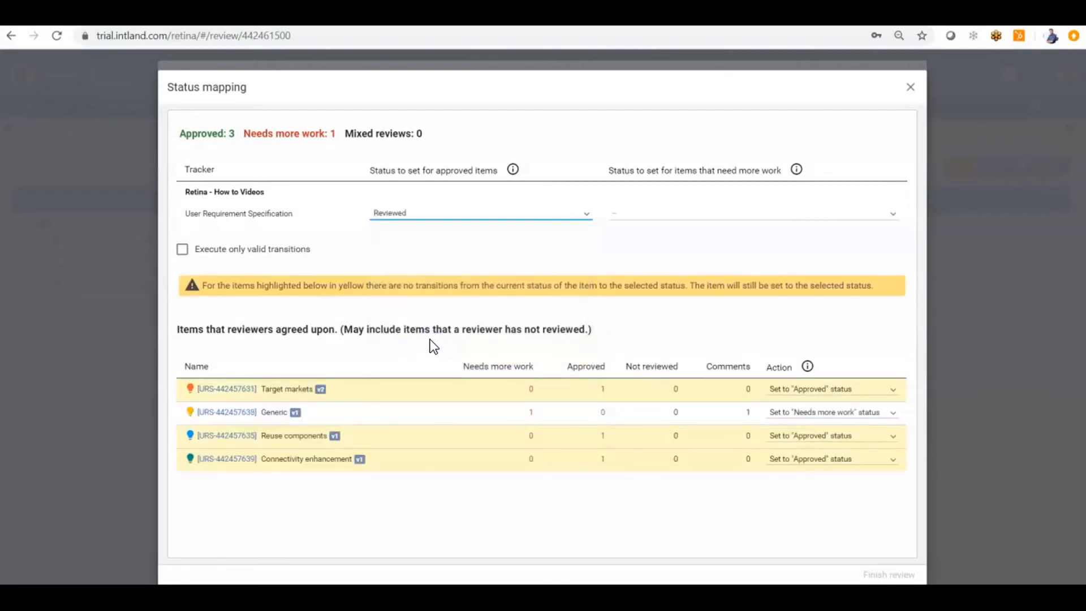
pyautogui.click(689, 214)
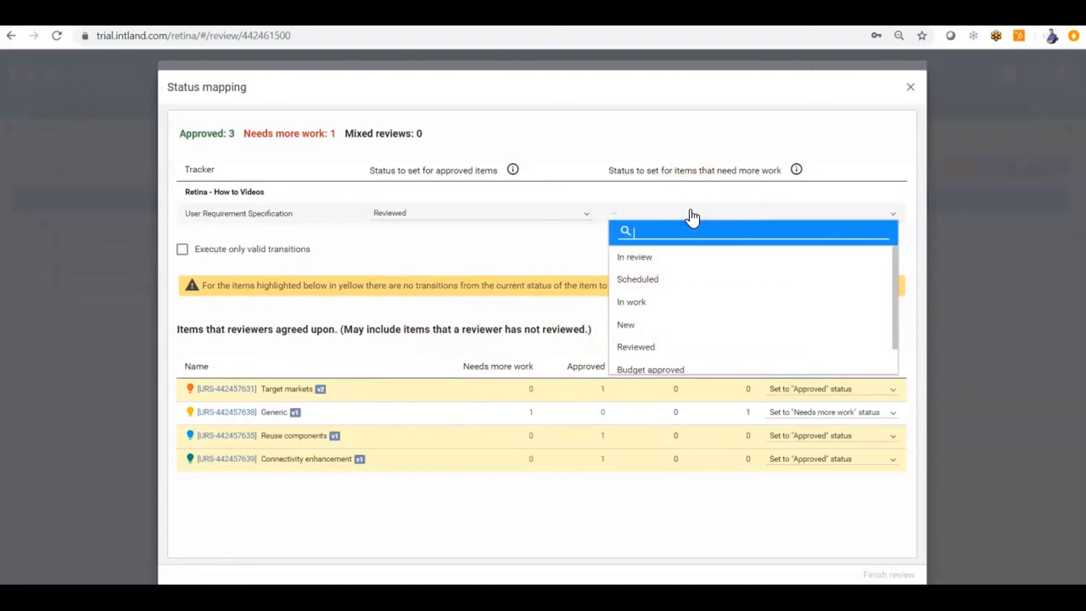
pyautogui.click(662, 327)
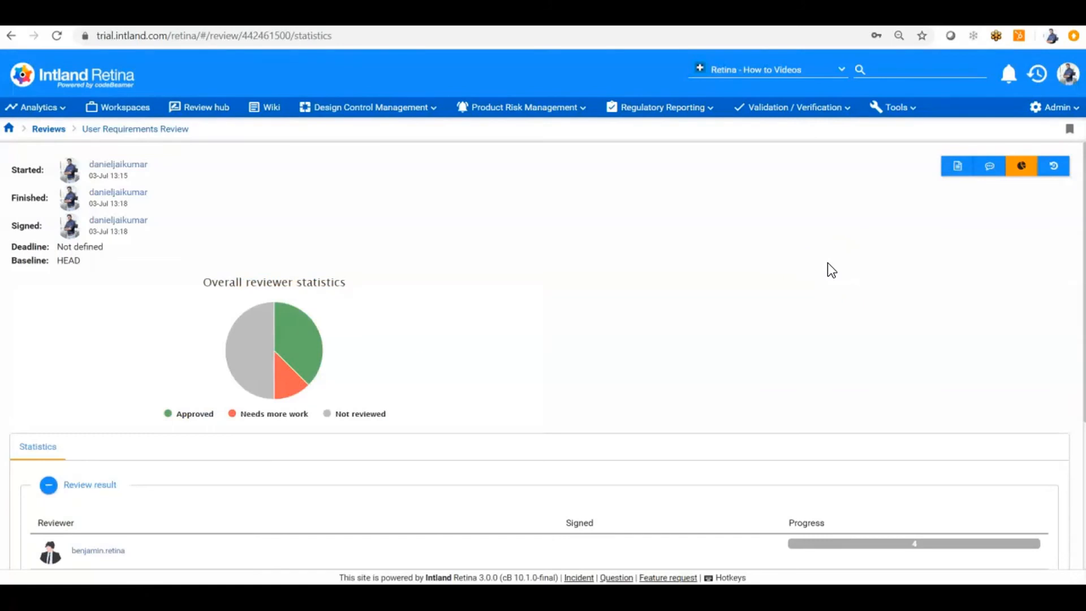
# Scroll through the statistics page to inspect reviewer progress and the Items table
pyautogui.scroll(-2, 828, 263)
pyautogui.scroll(2, 827, 263)
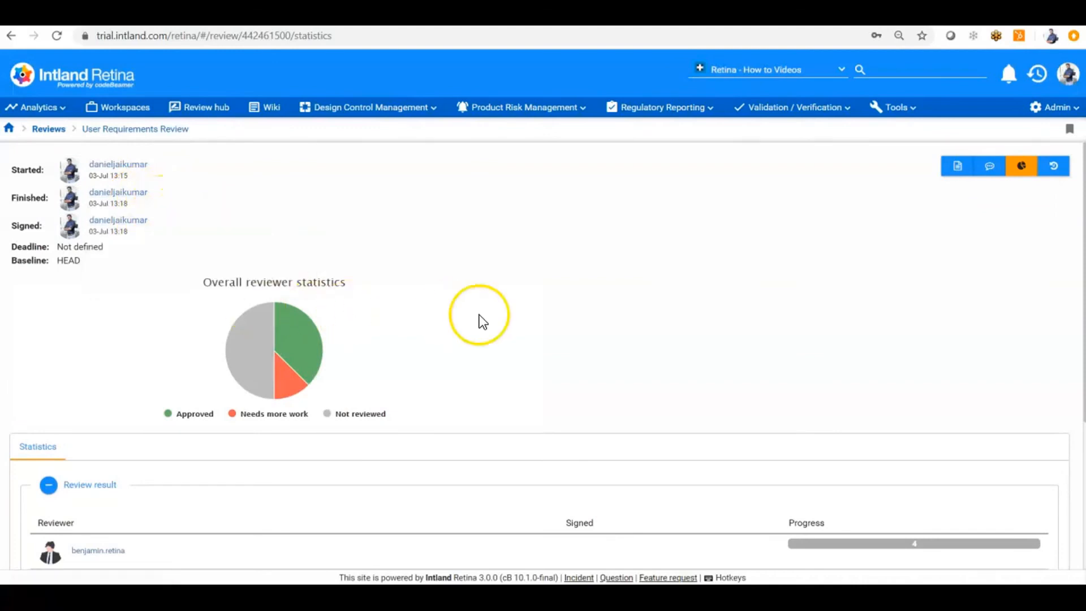
pyautogui.scroll(-2, 480, 317)
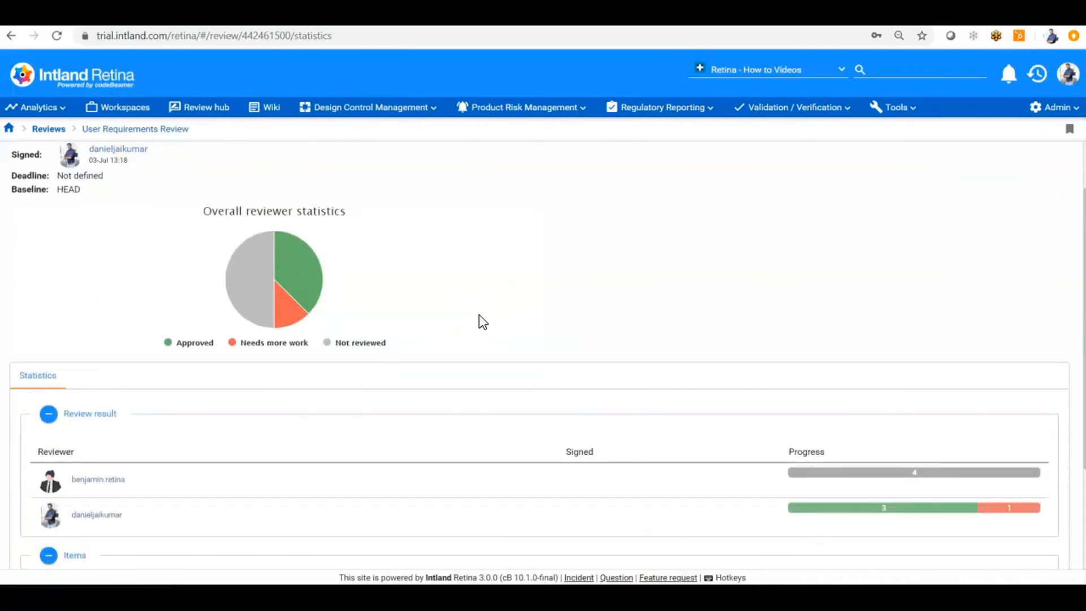
pyautogui.scroll(-2, 479, 321)
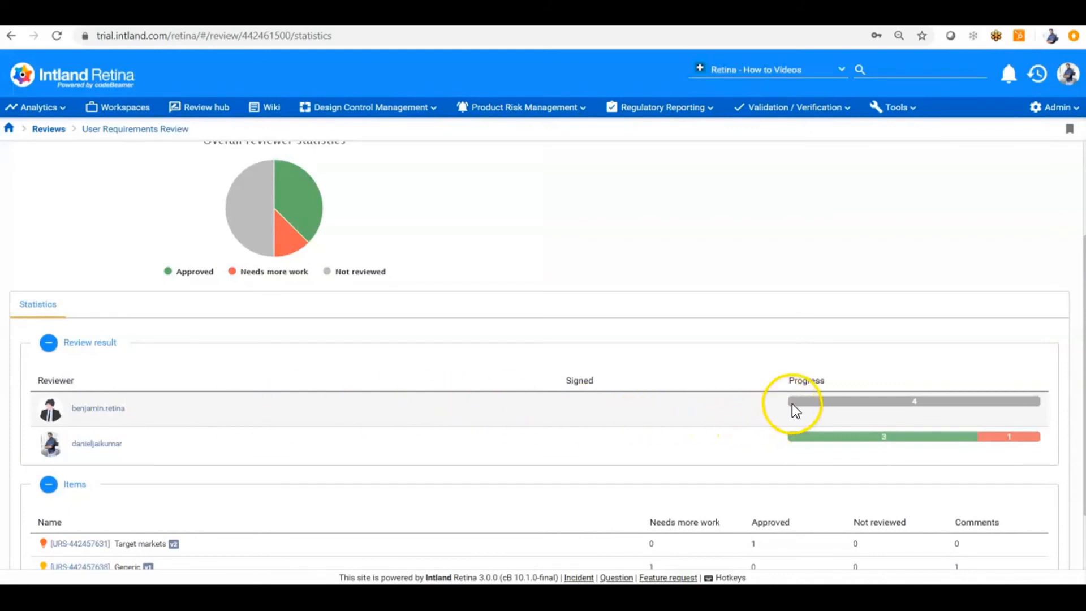
pyautogui.scroll(-2, 741, 437)
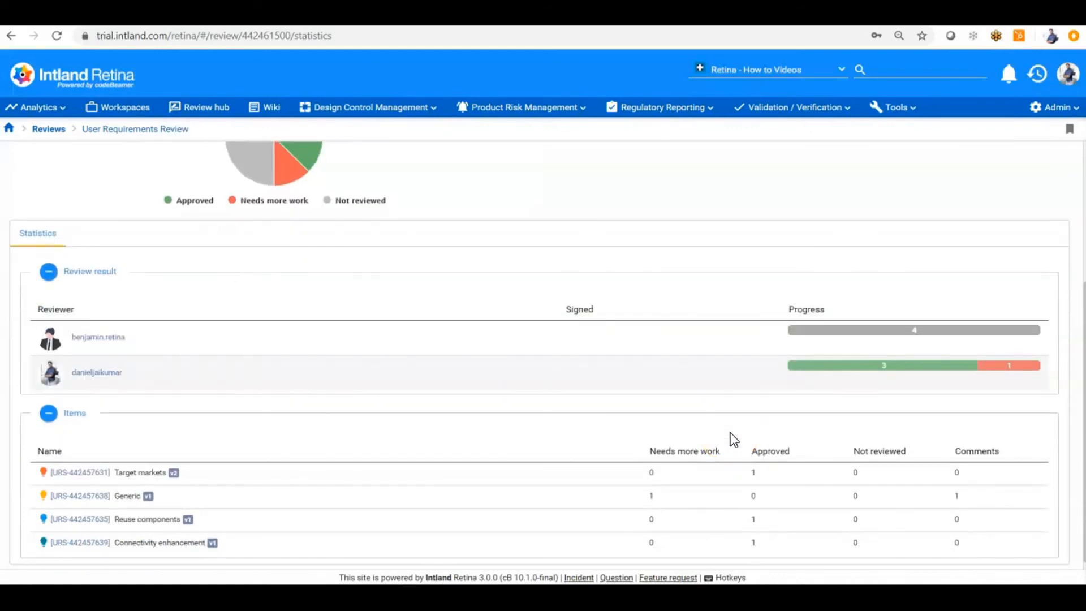
pyautogui.scroll(-1, 734, 440)
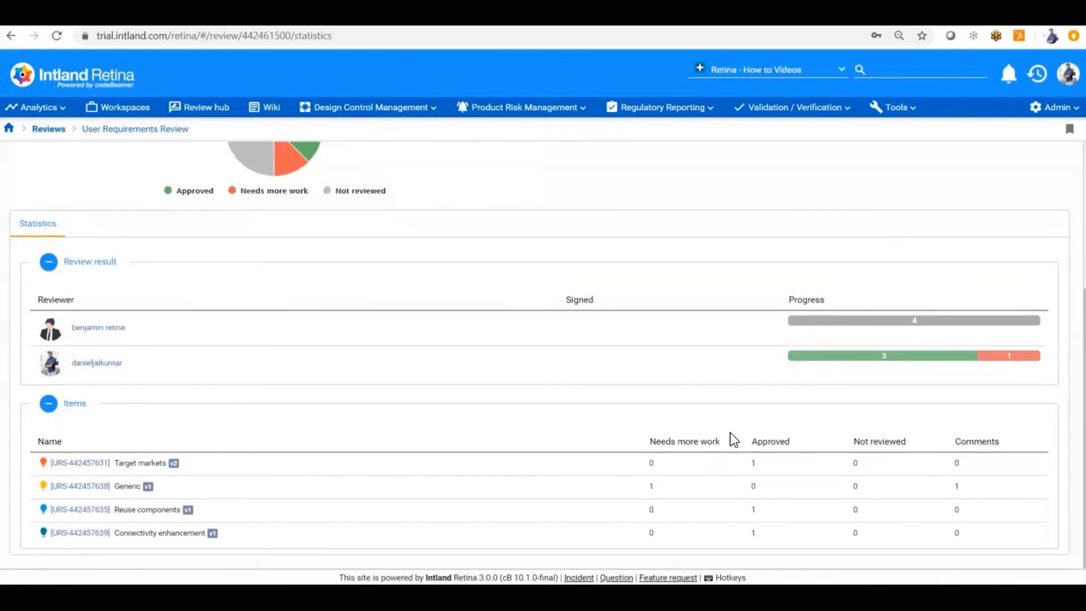
pyautogui.scroll(6, 716, 480)
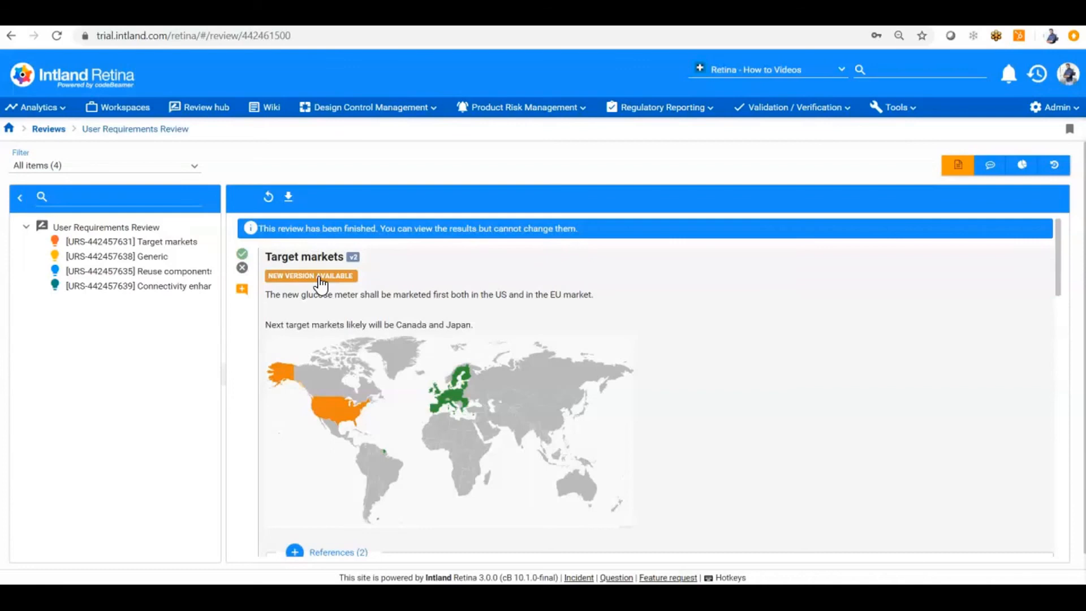
pyautogui.click(268, 196)
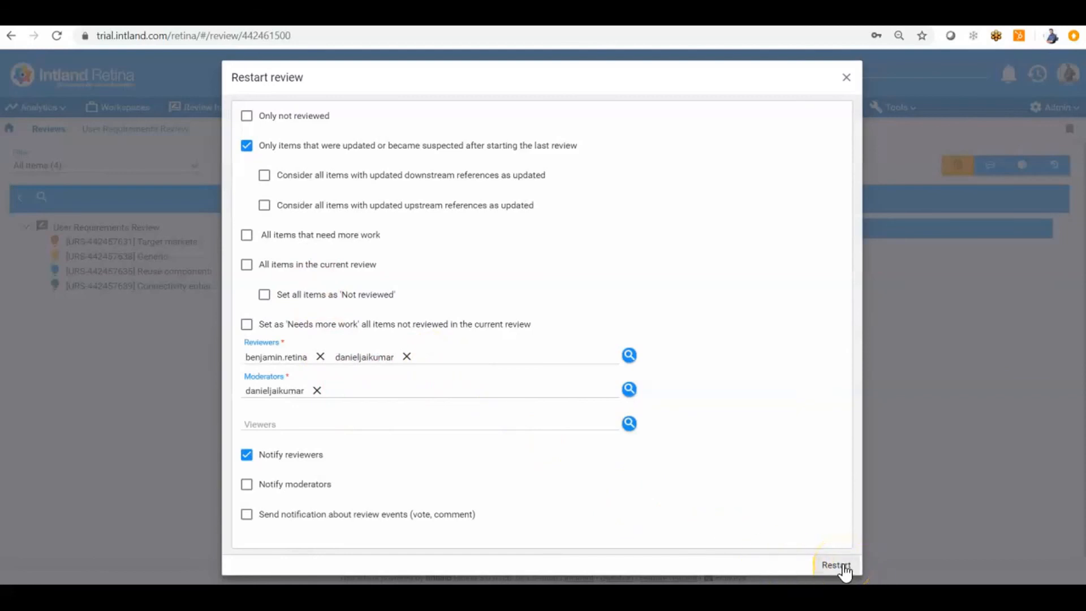
pyautogui.click(846, 77)
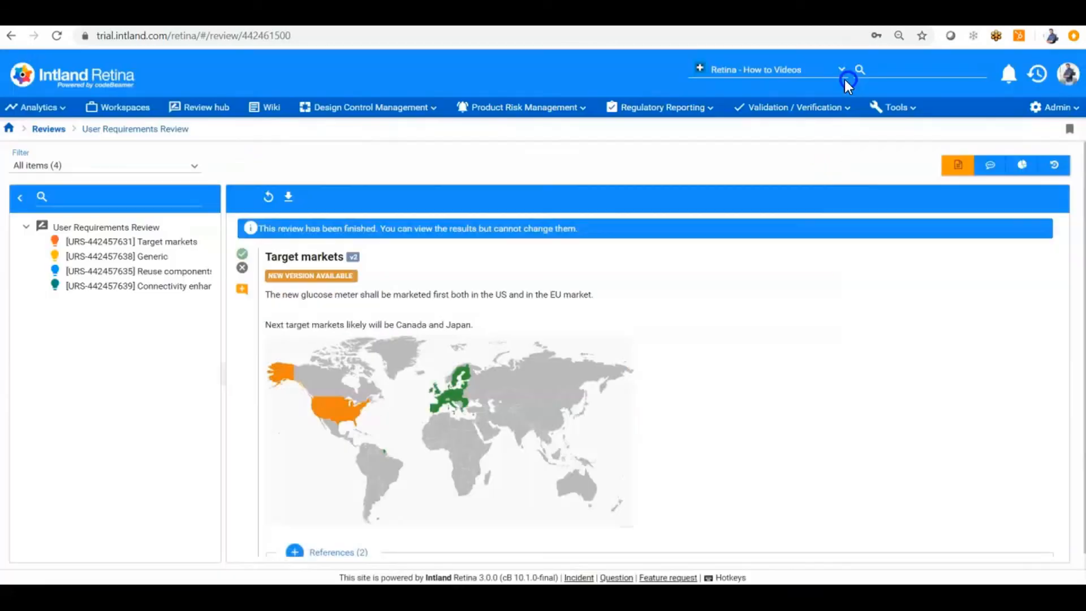